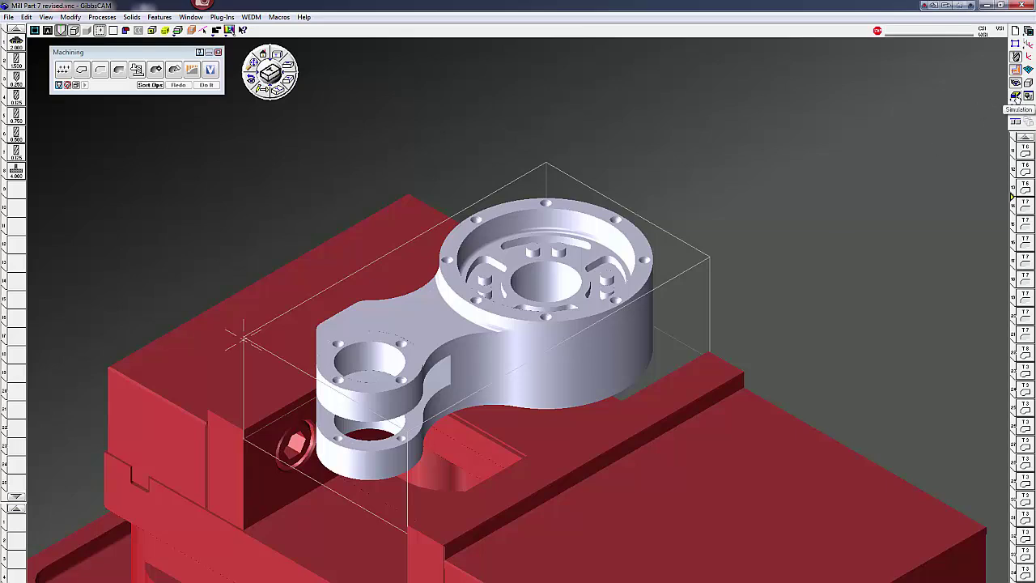
Keep Op Sim as the simulation mode and run it to machine the green stock into the part
left_click(1015, 97)
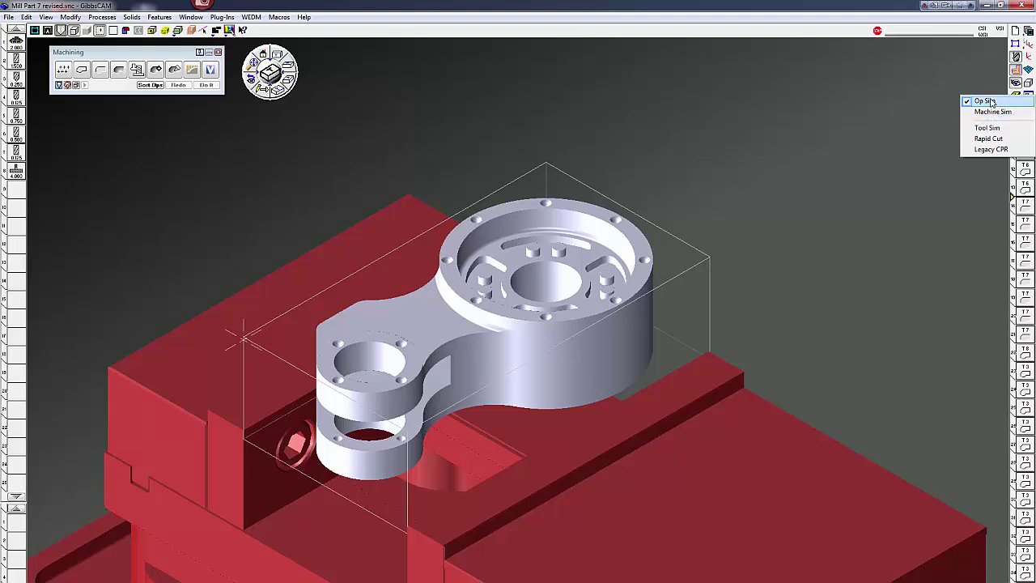
left_click(988, 101)
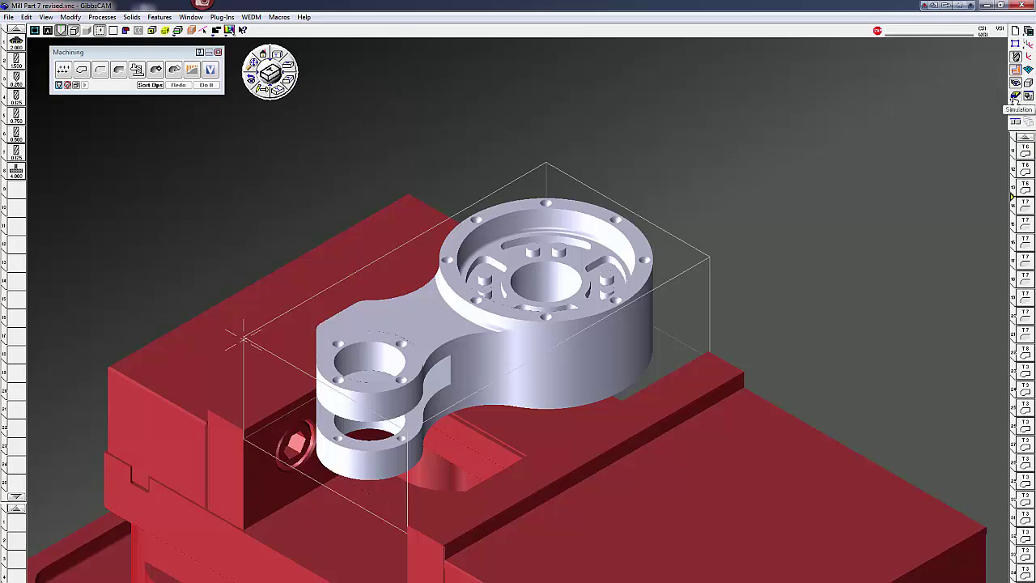
left_click(1014, 98)
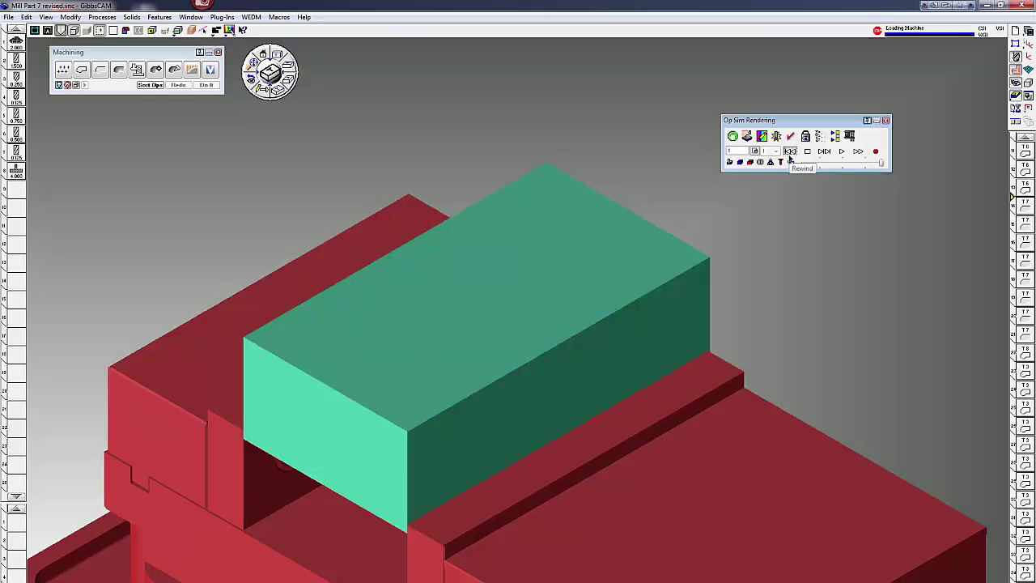
left_click_drag(789, 119, 760, 89)
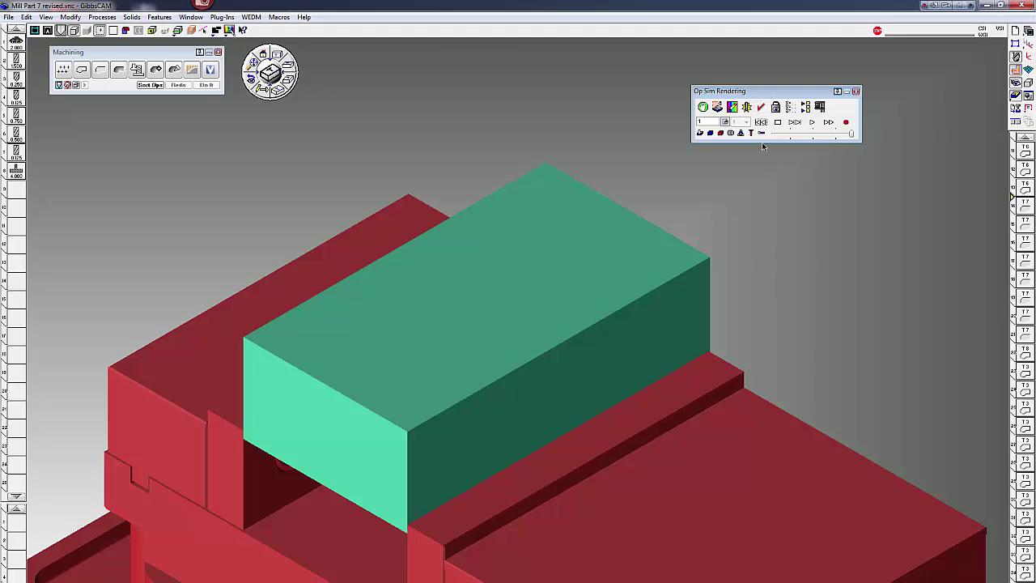
left_click(812, 122)
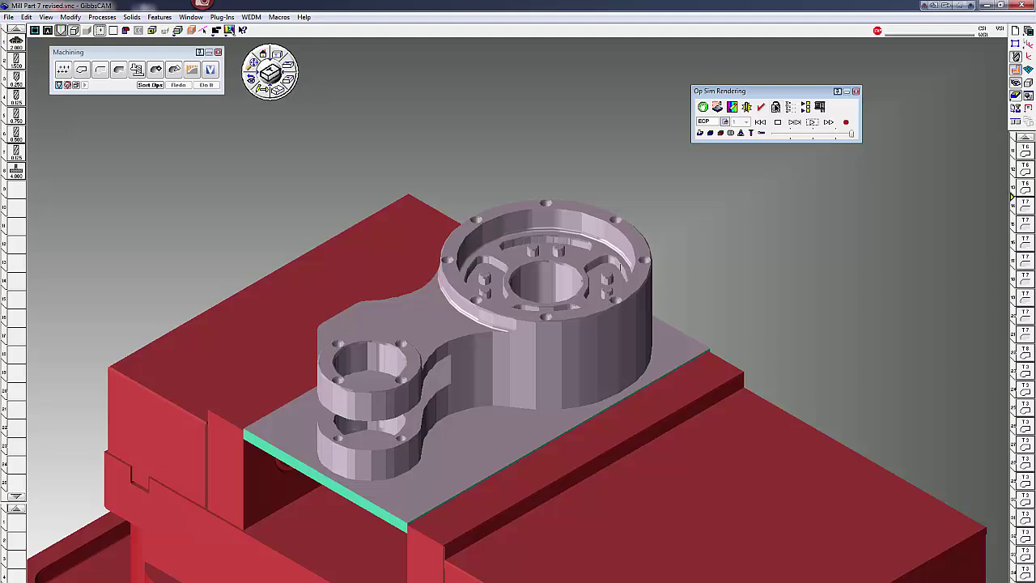
Set Op Sim performance to Accurate in the simulation settings and reload the simulation
right_click(776, 94)
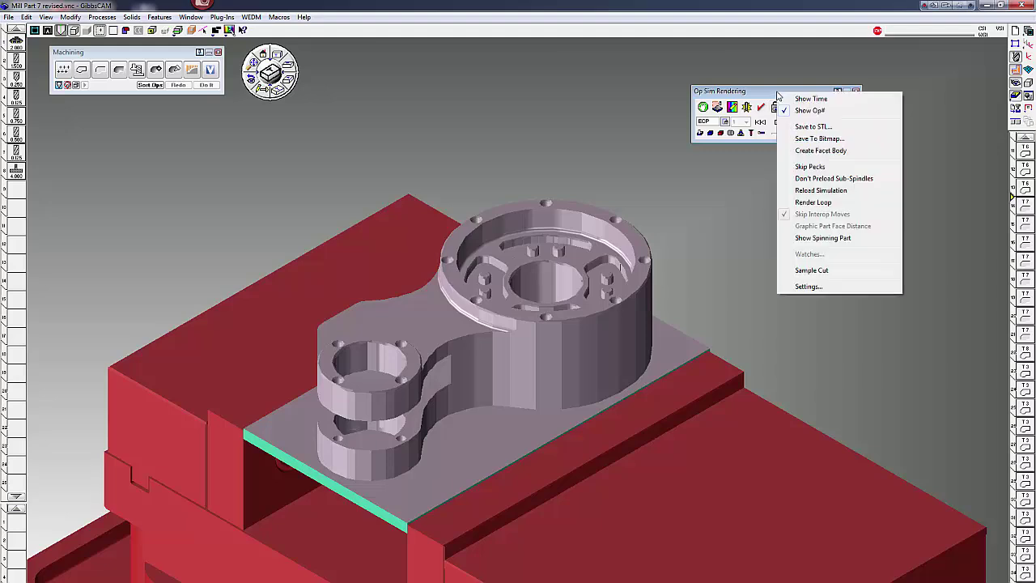
left_click(809, 287)
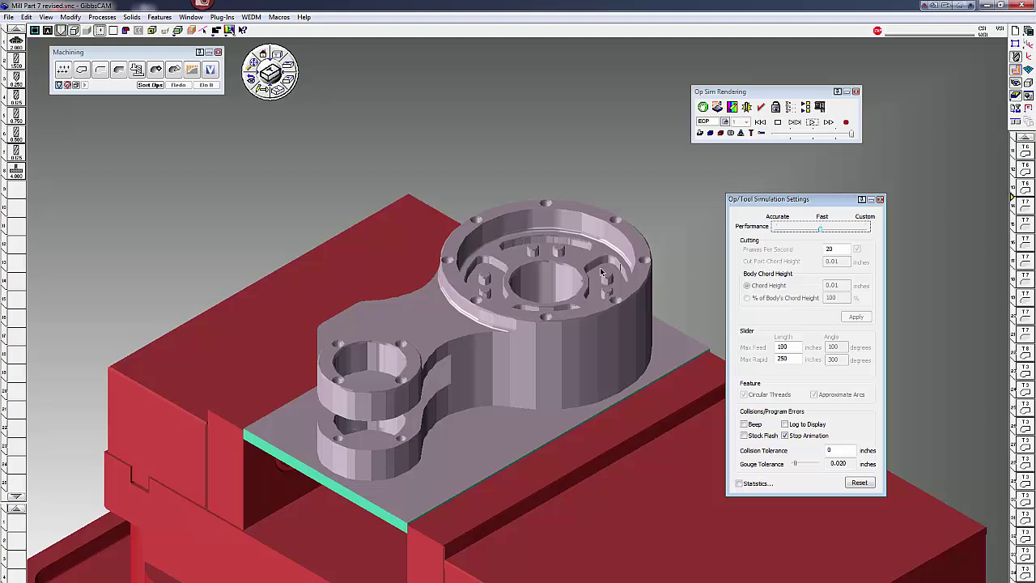
left_click(777, 229)
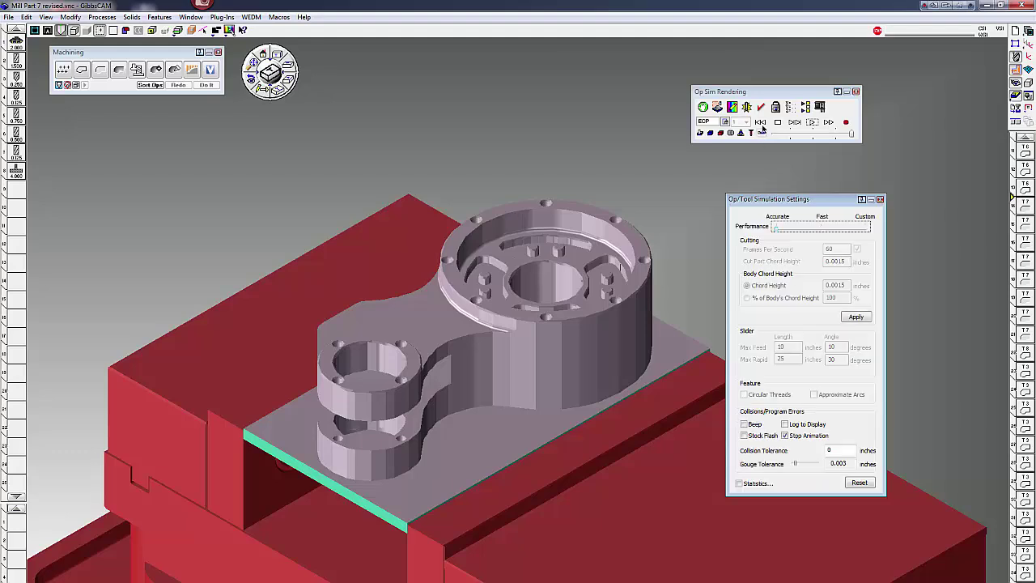
left_click(781, 121)
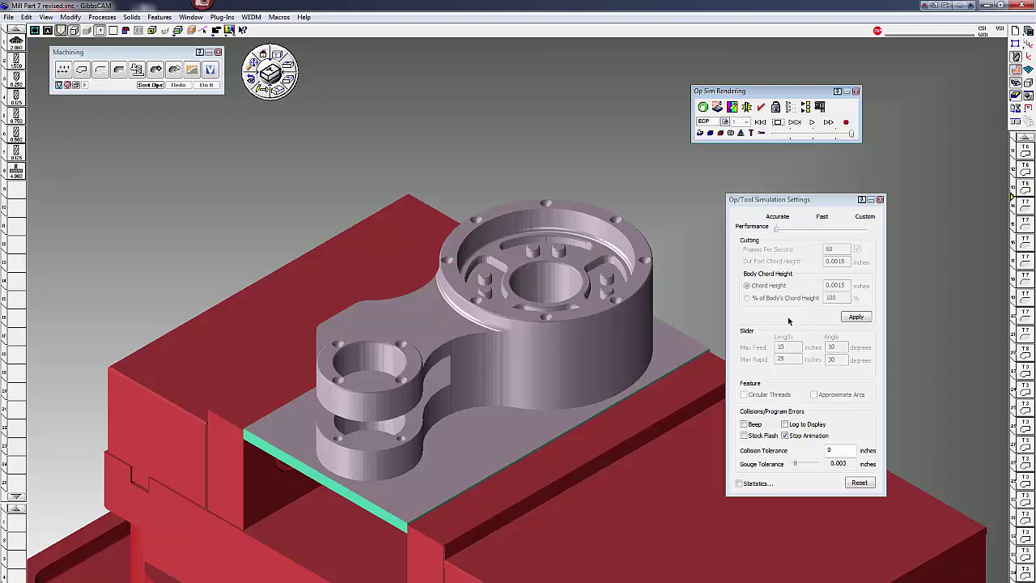
Switch Performance to Custom and enter 0.0005 for Cut Part Chord Height and Chord Height
left_click(862, 231)
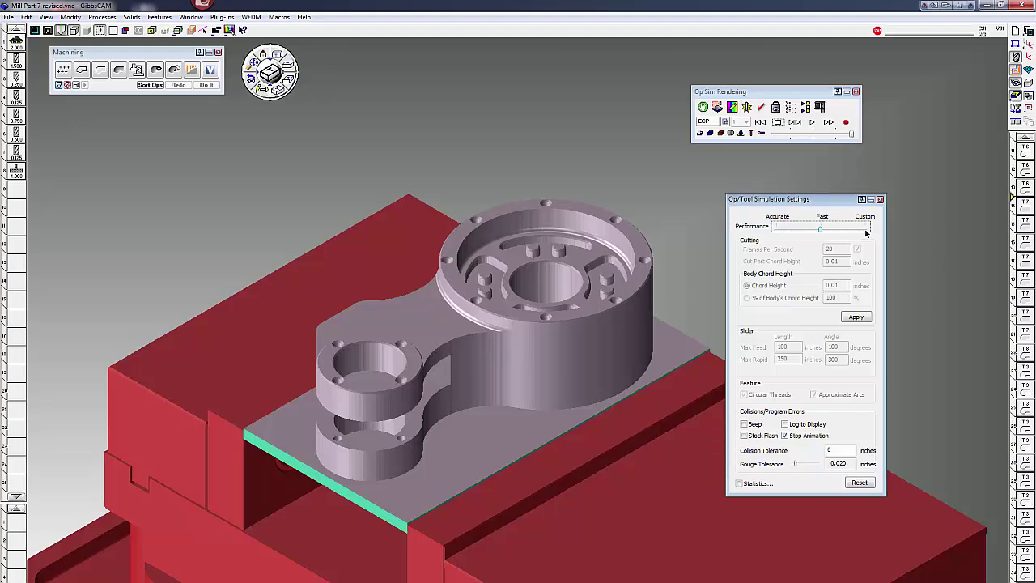
left_click(864, 232)
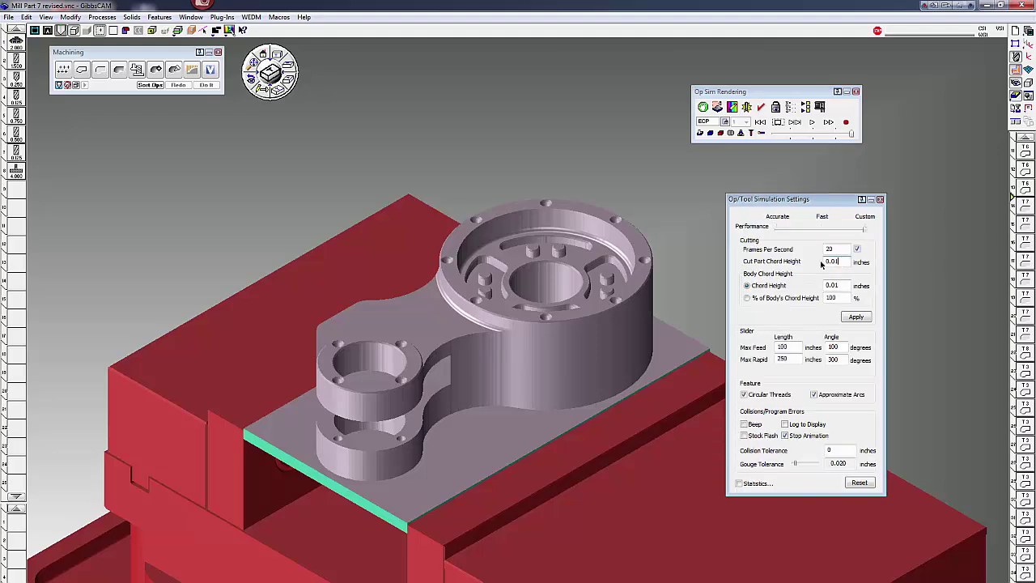
key("BackSpace")
type(".0005")
key("Tab")
key("BackSpace")
type(".000")
Apply the new chord heights, rewind to uncut stock and rerun the cut
left_click(855, 318)
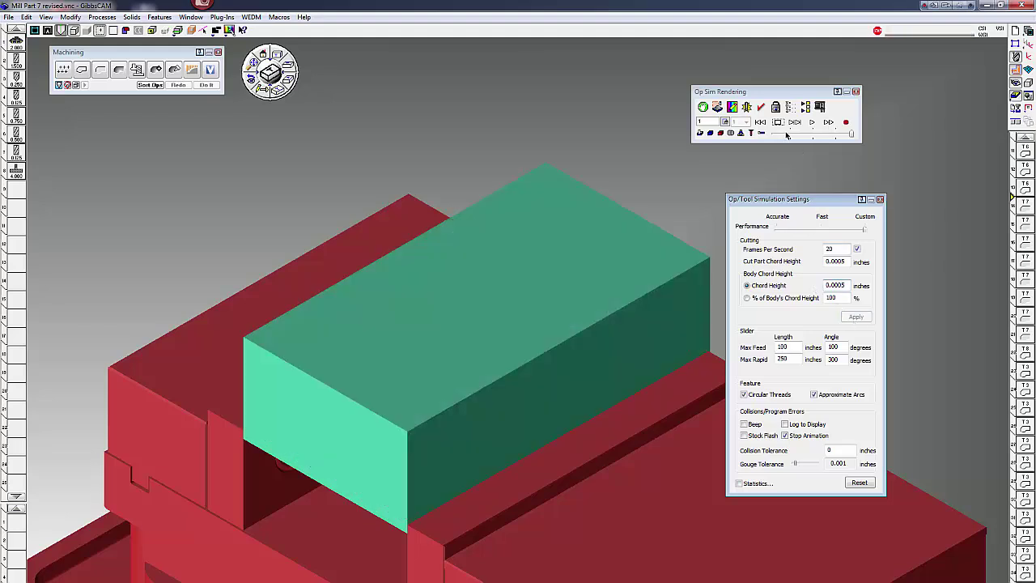
left_click(820, 129)
left_click(811, 123)
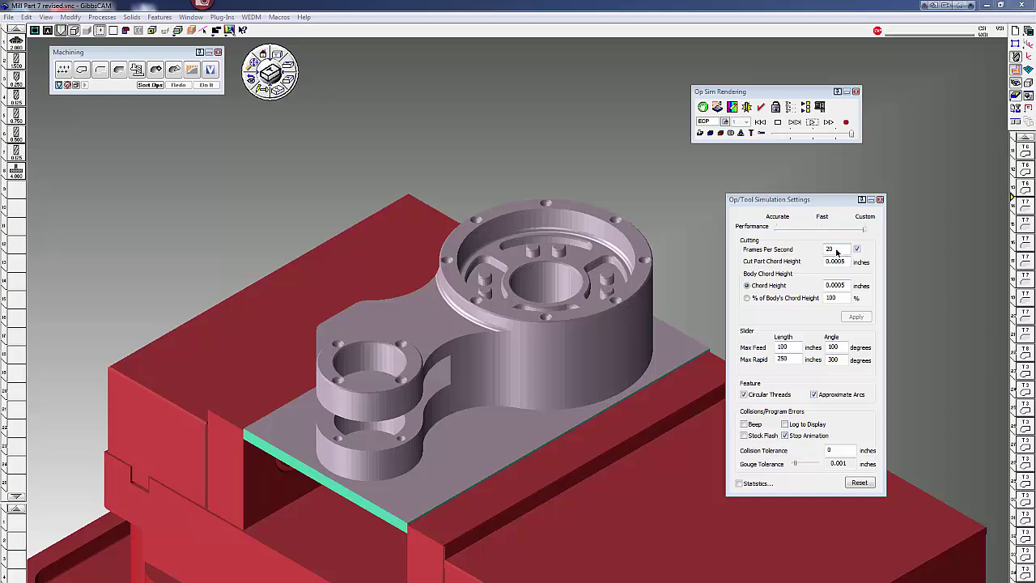
Close the simulation settings and enable Stop Before Every Tool in the Stops list
left_click(879, 200)
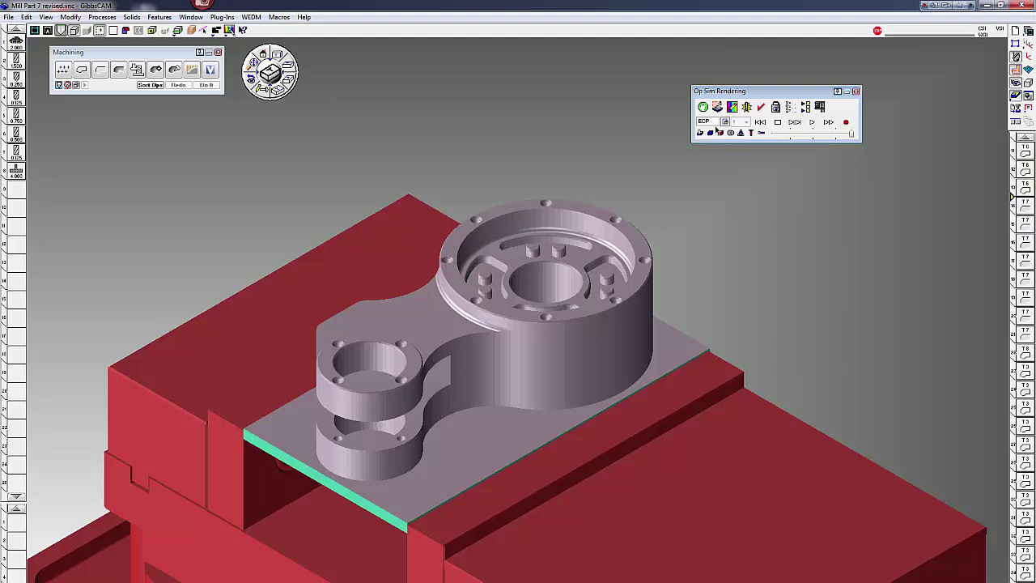
left_click(702, 108)
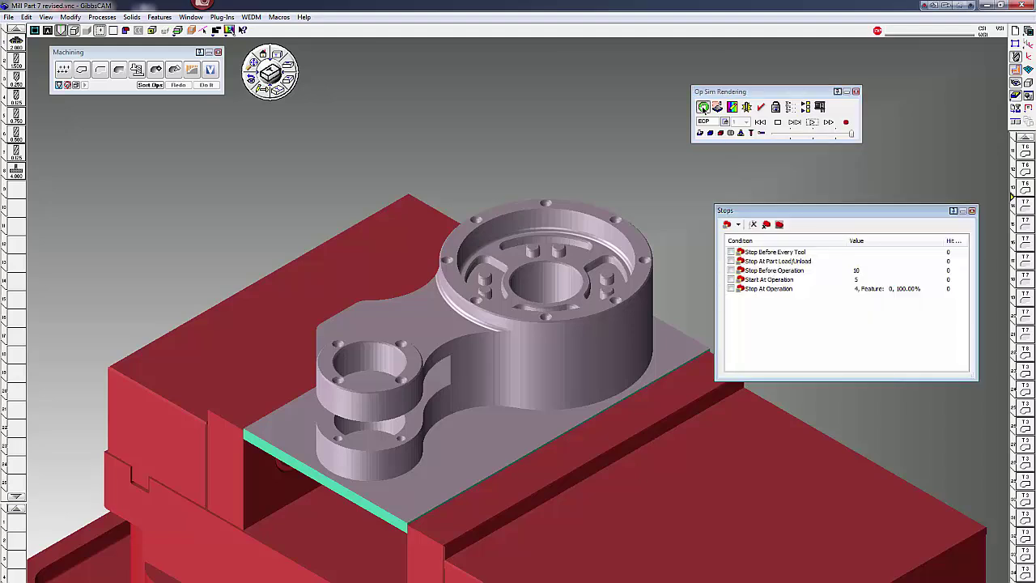
left_click_drag(798, 203, 780, 171)
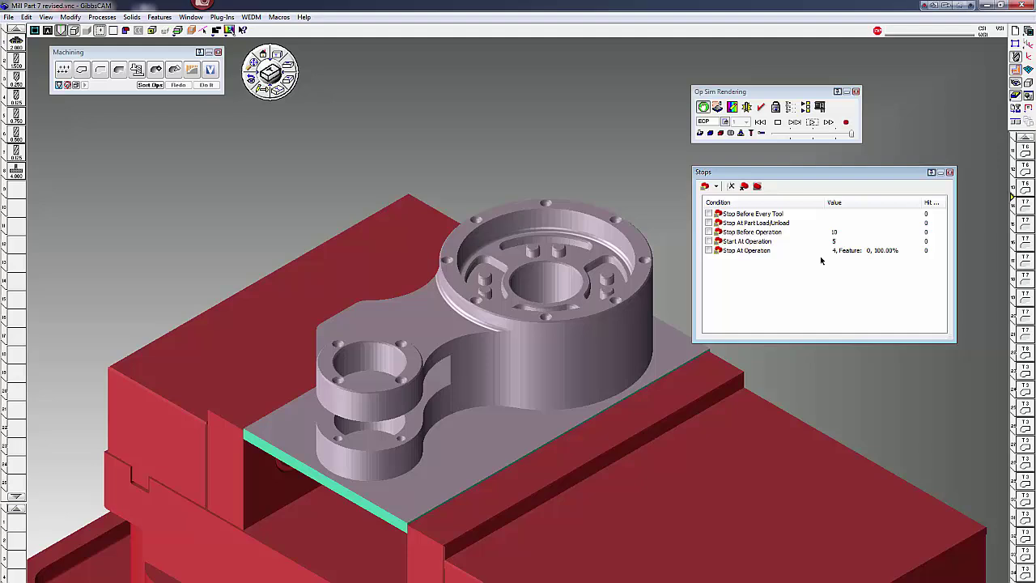
left_click(708, 213)
Rewind and run through each tool stop to the contour cut, then disable Stop Before Every Tool
left_click(761, 121)
left_click(812, 122)
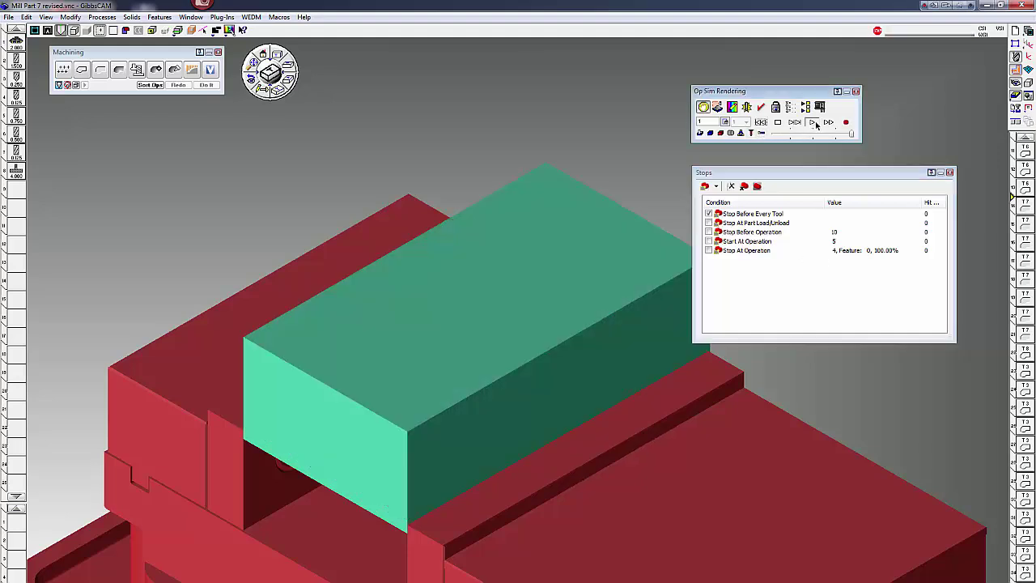
left_click(813, 123)
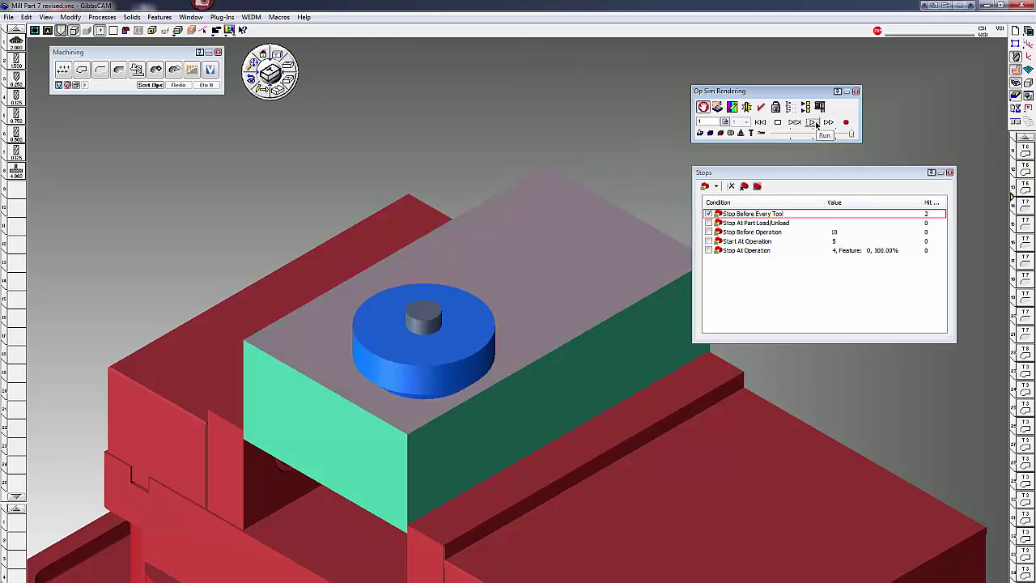
left_click(813, 122)
left_click(812, 122)
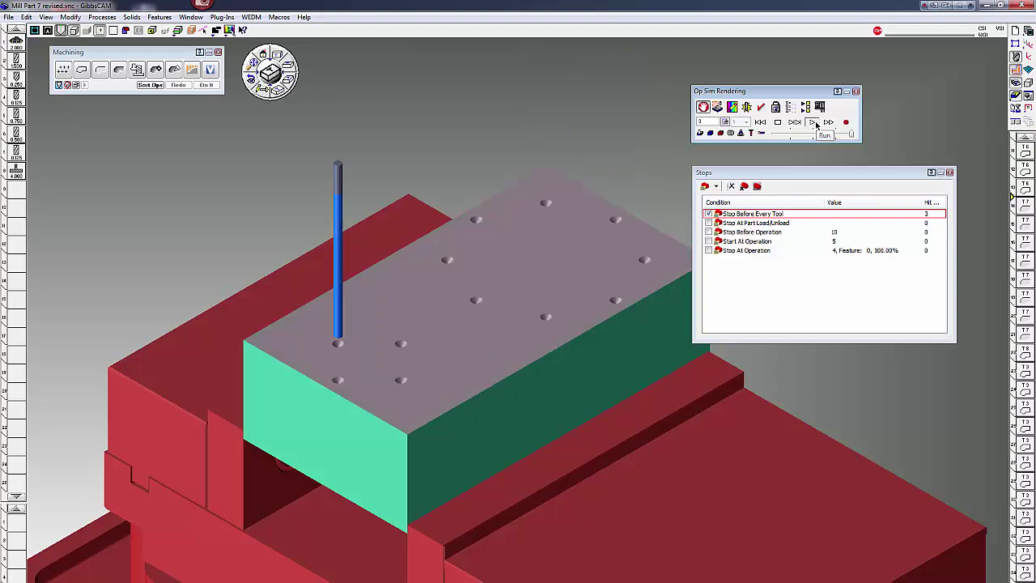
left_click(812, 123)
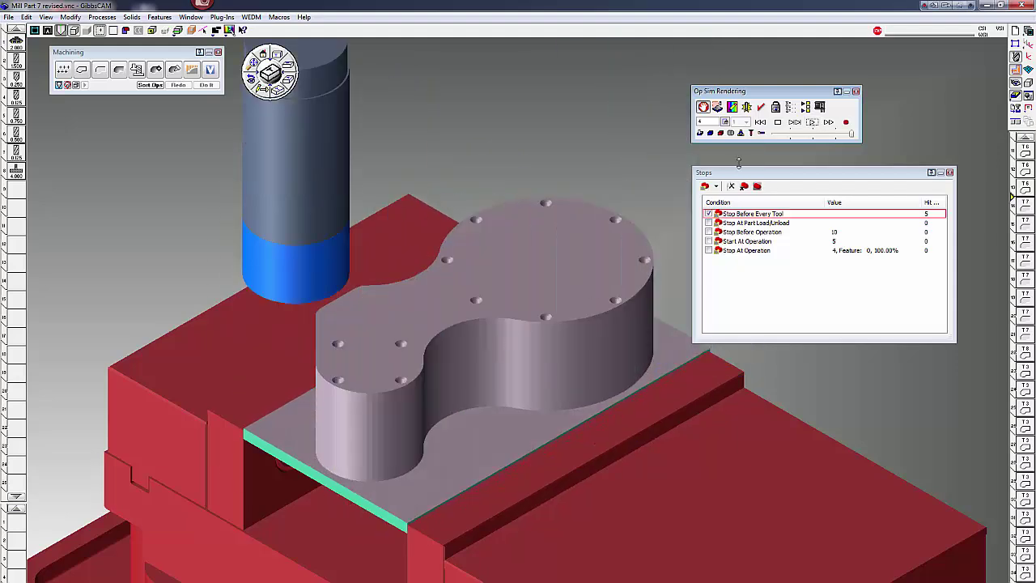
left_click(709, 214)
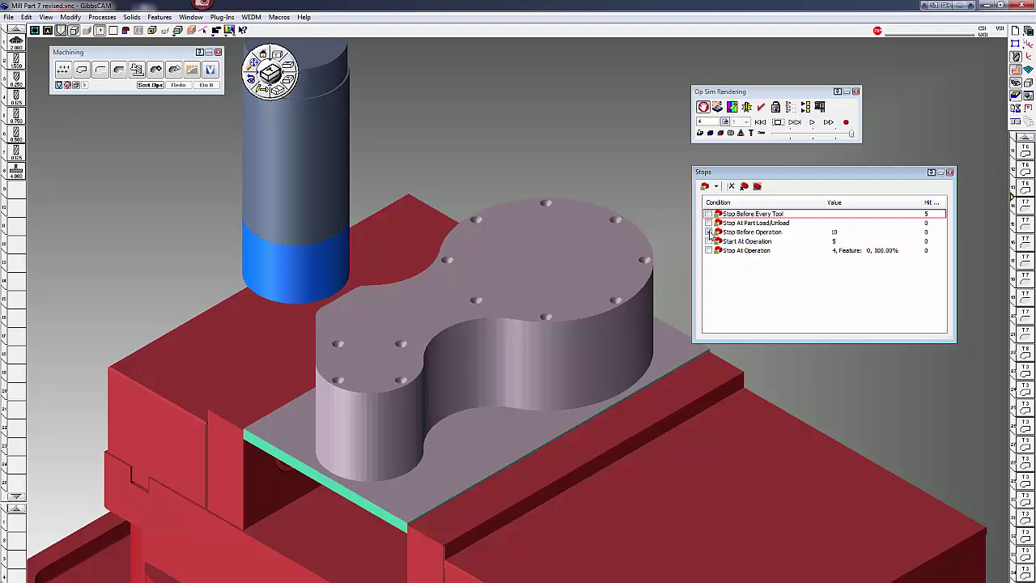
Set the Stop Before Operation condition to operation 10
left_click(835, 233)
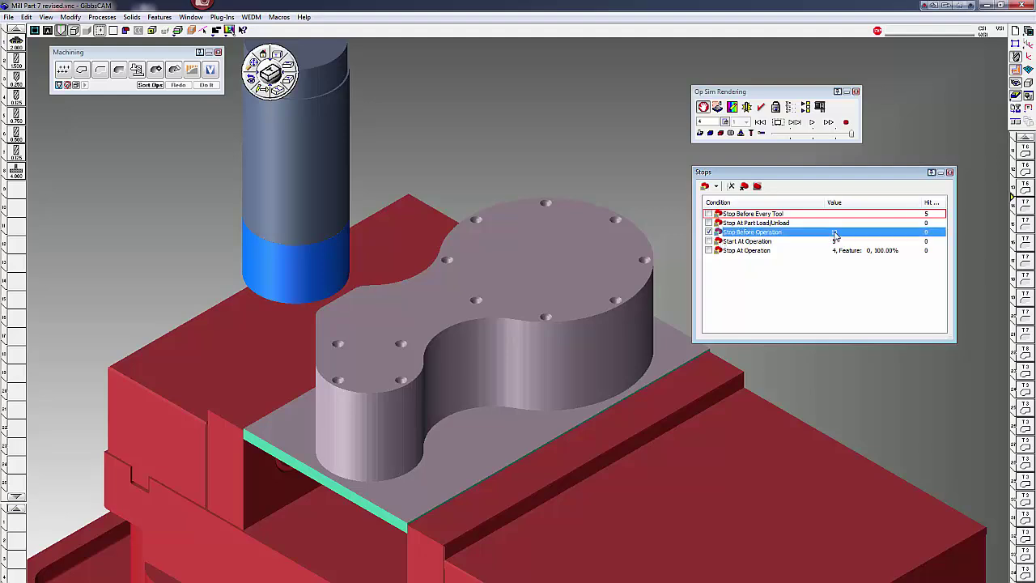
double_click(835, 234)
left_click(575, 288)
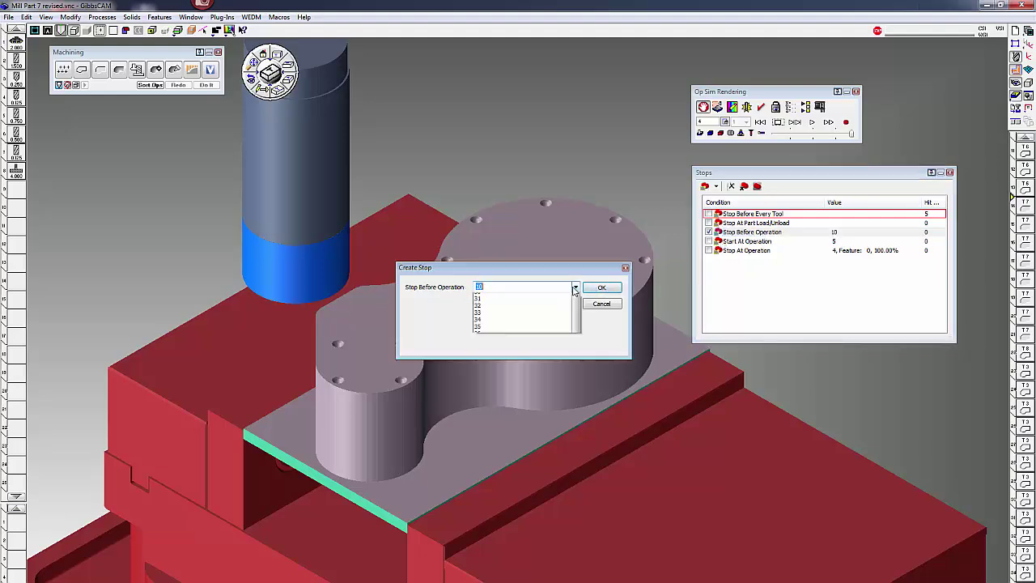
scroll(572, 322, "up", 3)
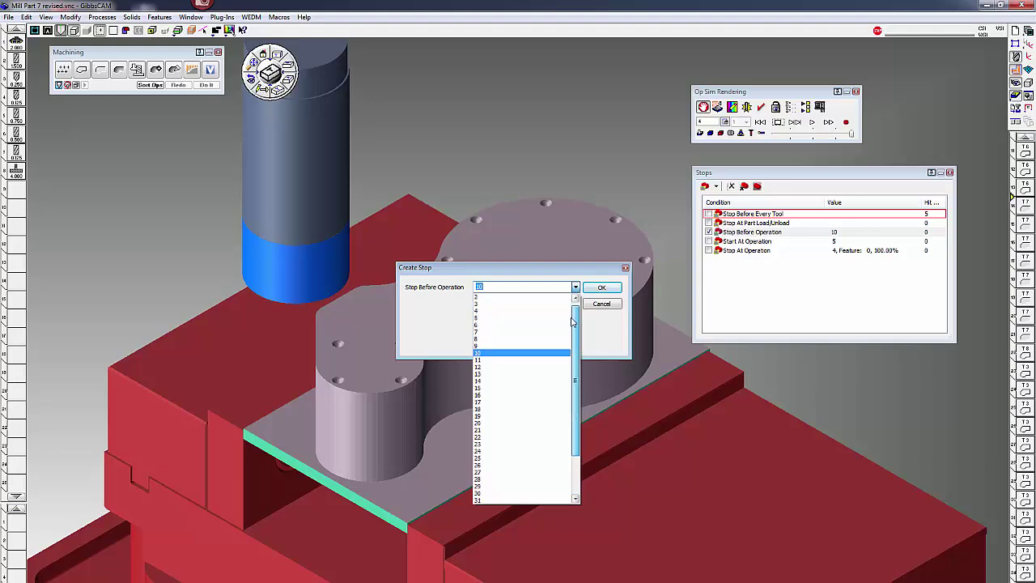
left_click(501, 353)
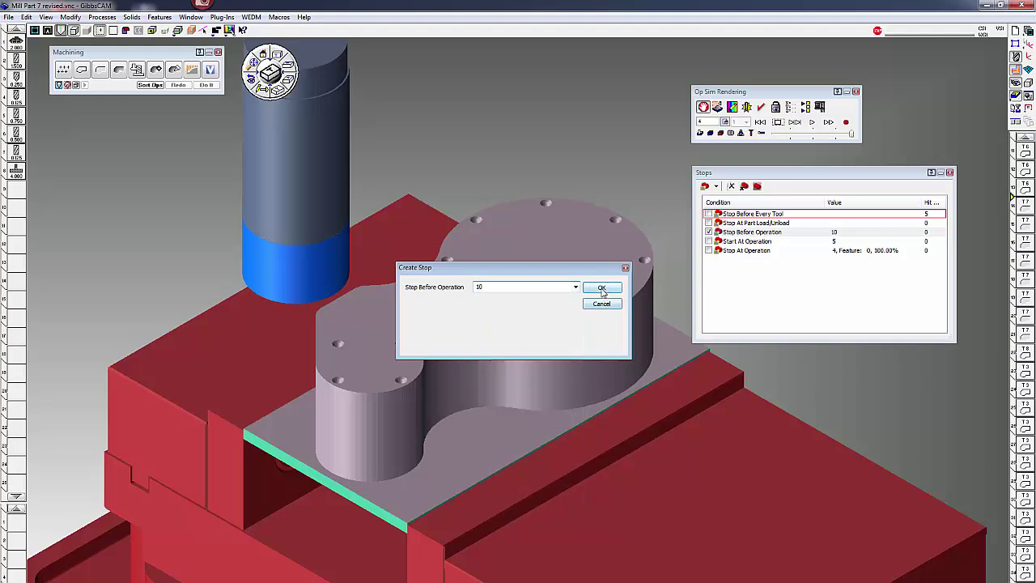
left_click(602, 288)
Rewind and run slowly until the stop before operation 10, then speed up and disable that stop
left_click(760, 122)
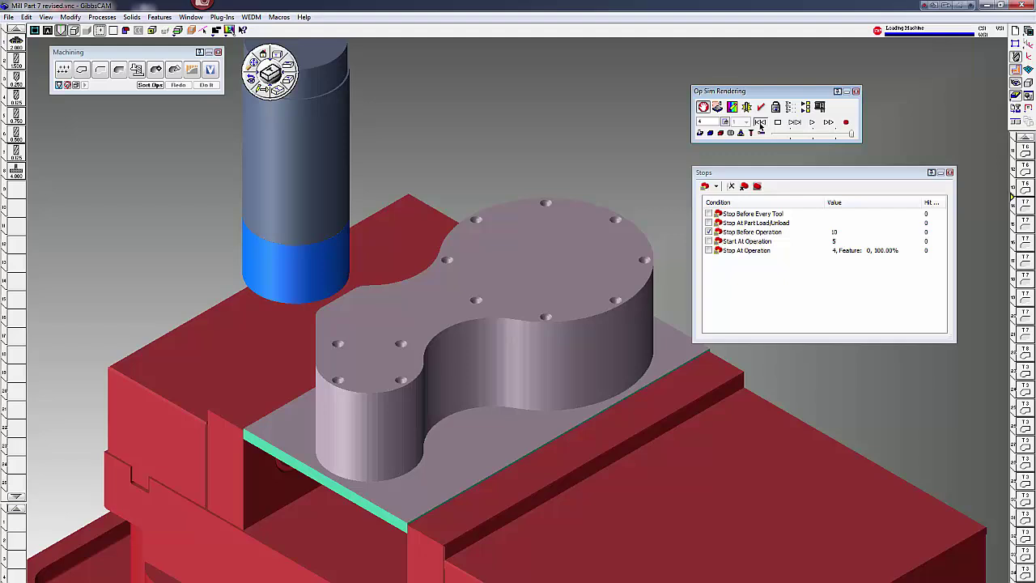
left_click(812, 123)
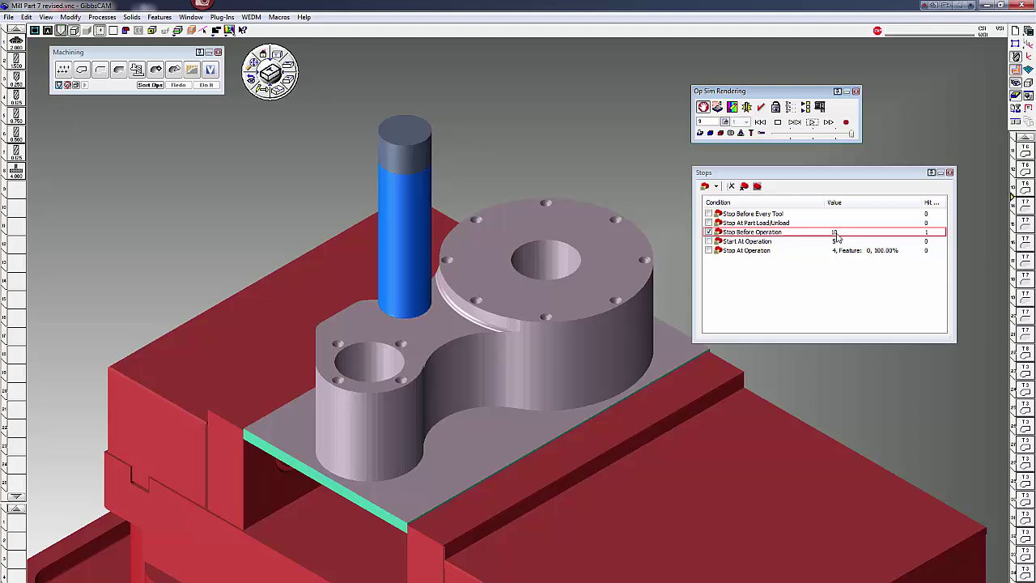
left_click_drag(851, 136, 801, 136)
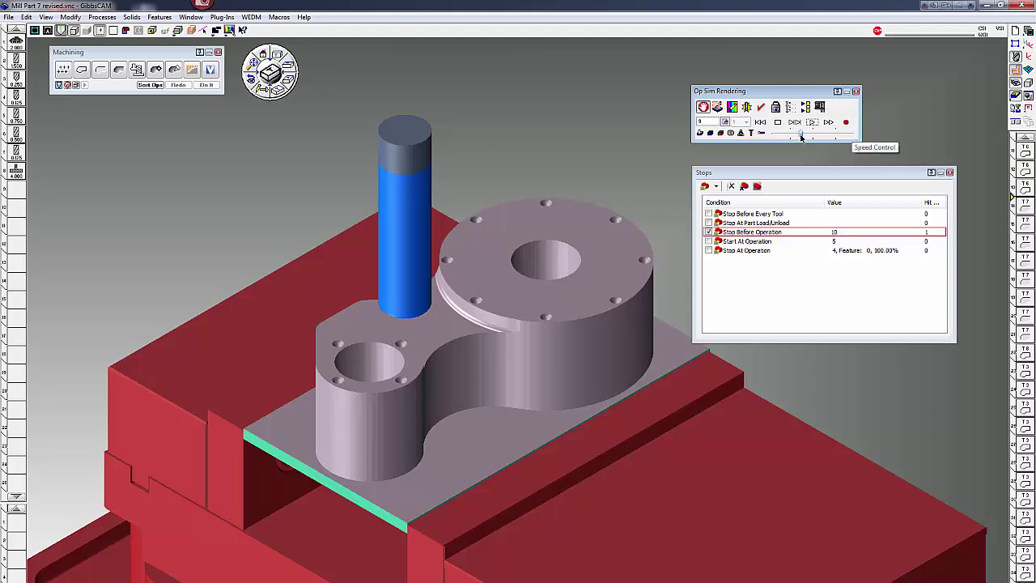
left_click(811, 121)
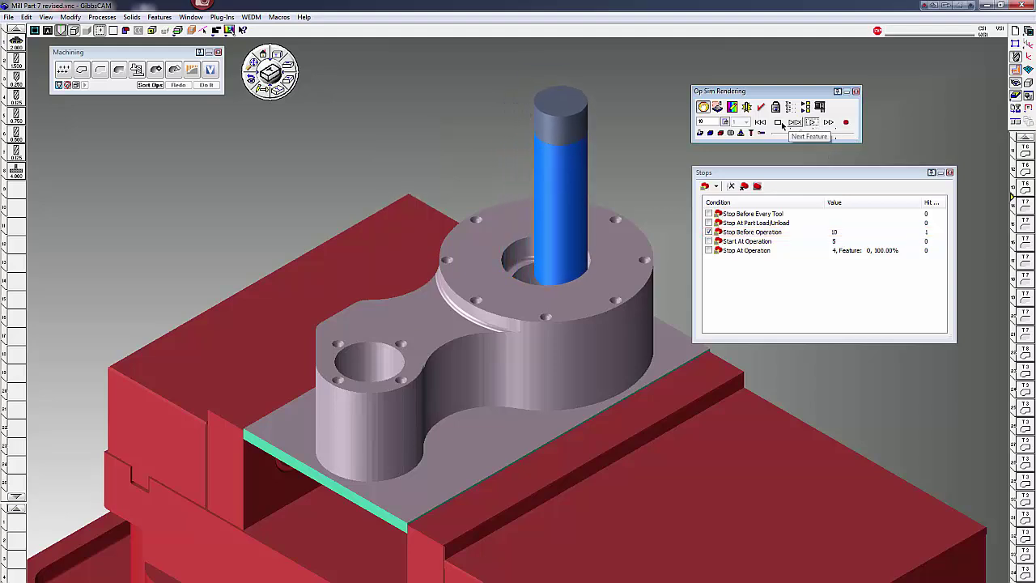
left_click_drag(801, 136, 817, 136)
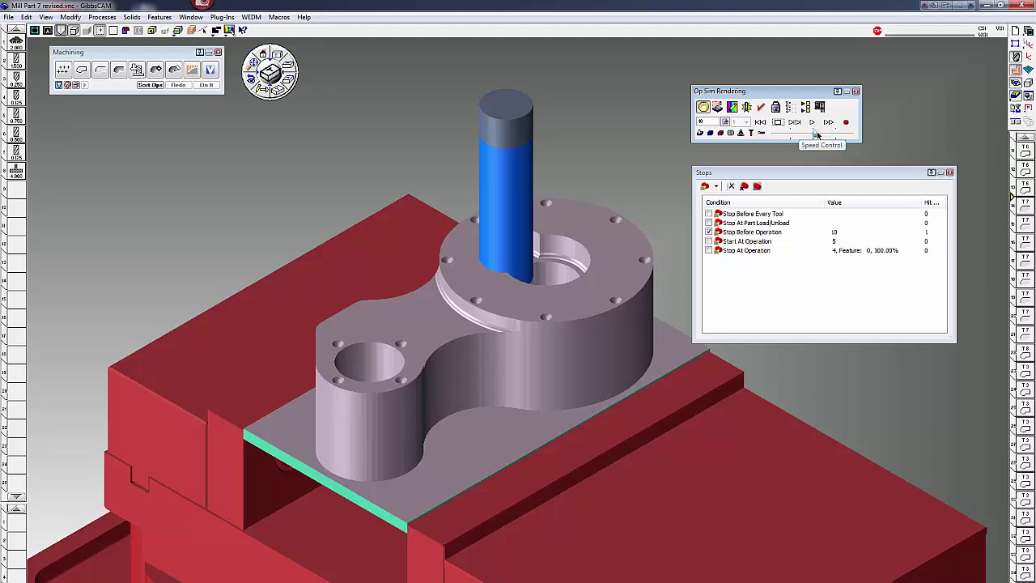
left_click(709, 232)
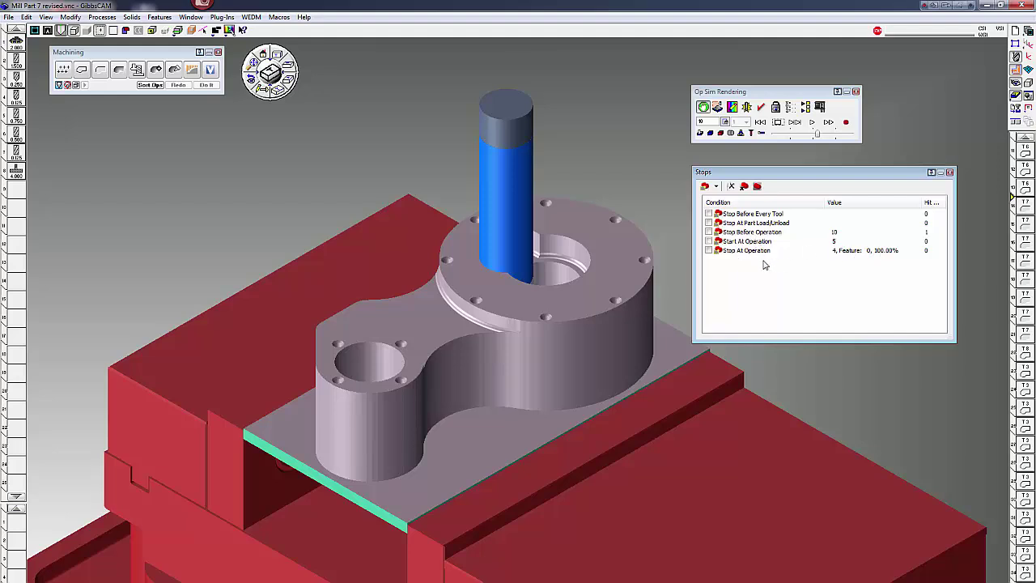
Close the Stops panel, leaving the simulation paused at operation 10
left_click(950, 174)
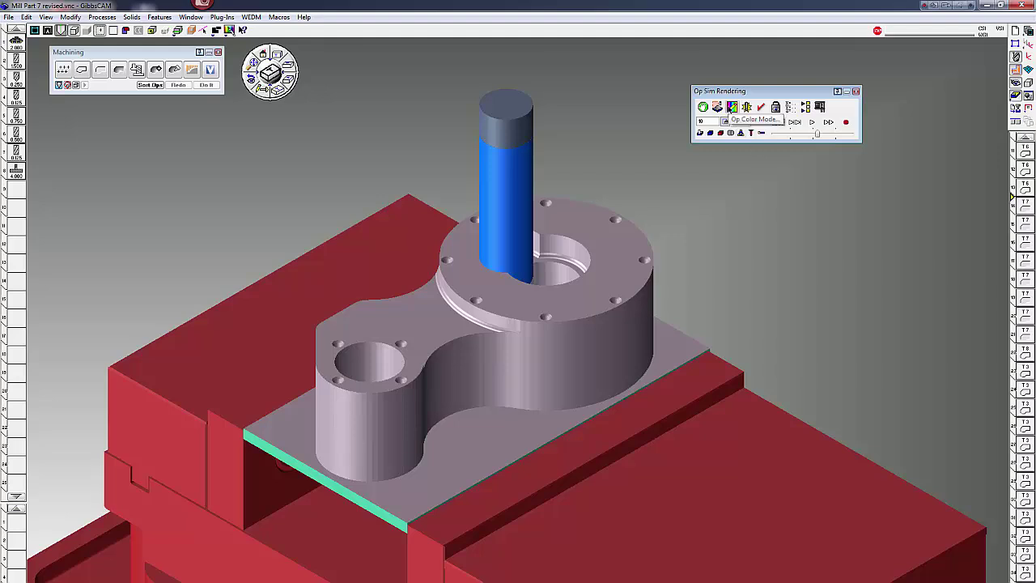
Open Operation Color Mode, reset the simulation at fastest speed, and set Op Color From to Tool Number
left_click(732, 109)
left_click_drag(826, 194, 854, 179)
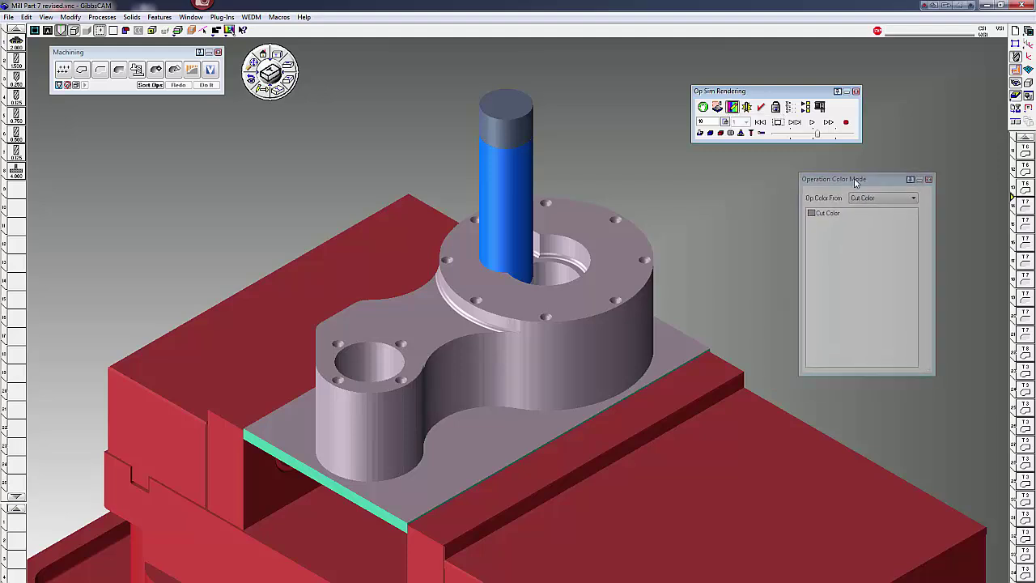
left_click(760, 121)
left_click_drag(815, 136, 850, 135)
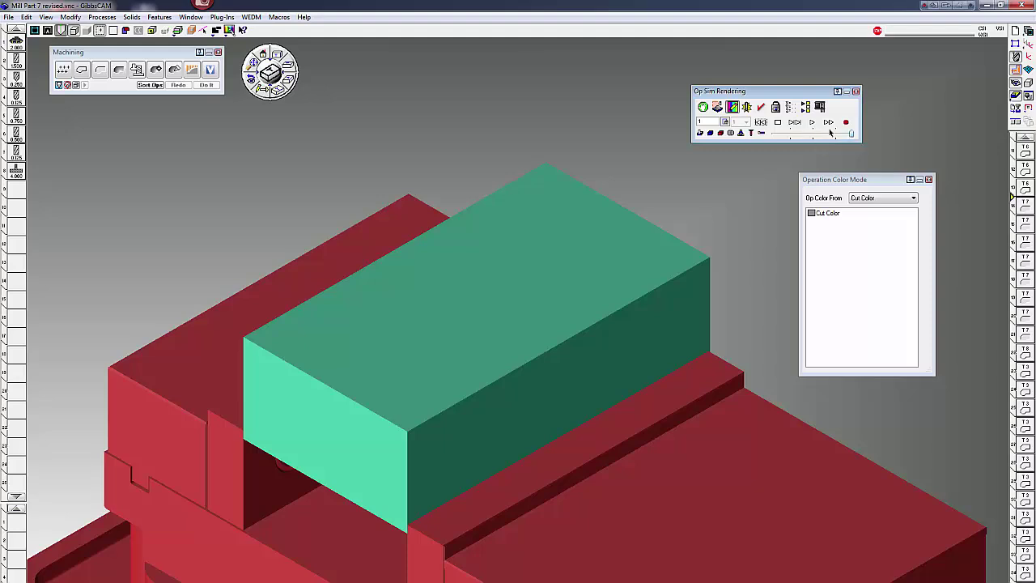
left_click(812, 122)
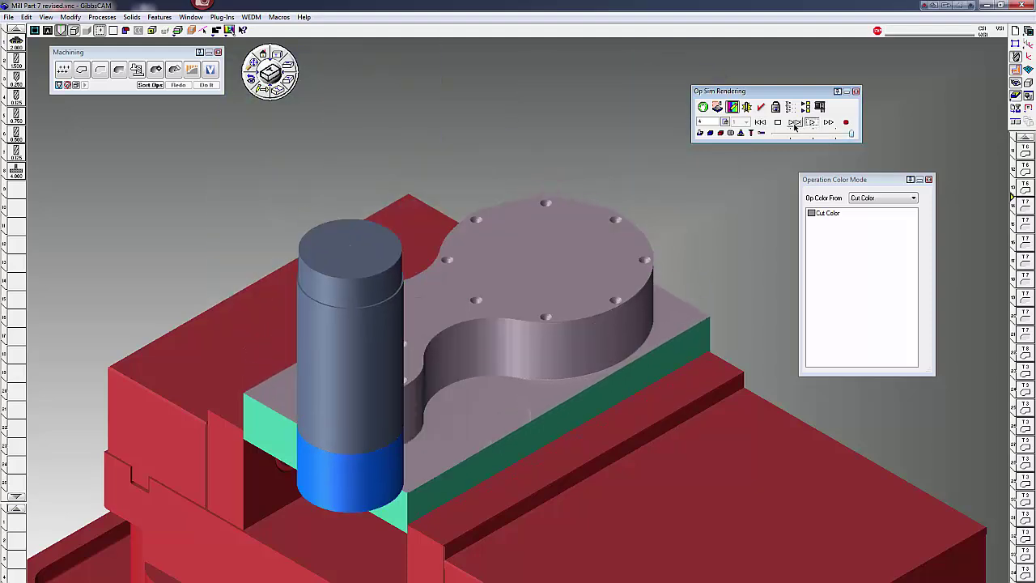
left_click(777, 122)
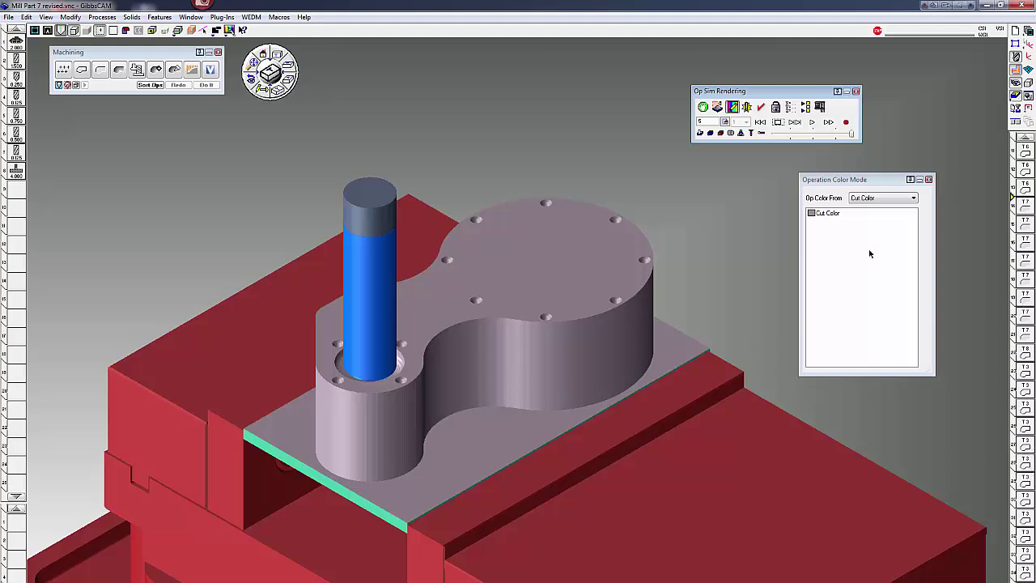
left_click(878, 199)
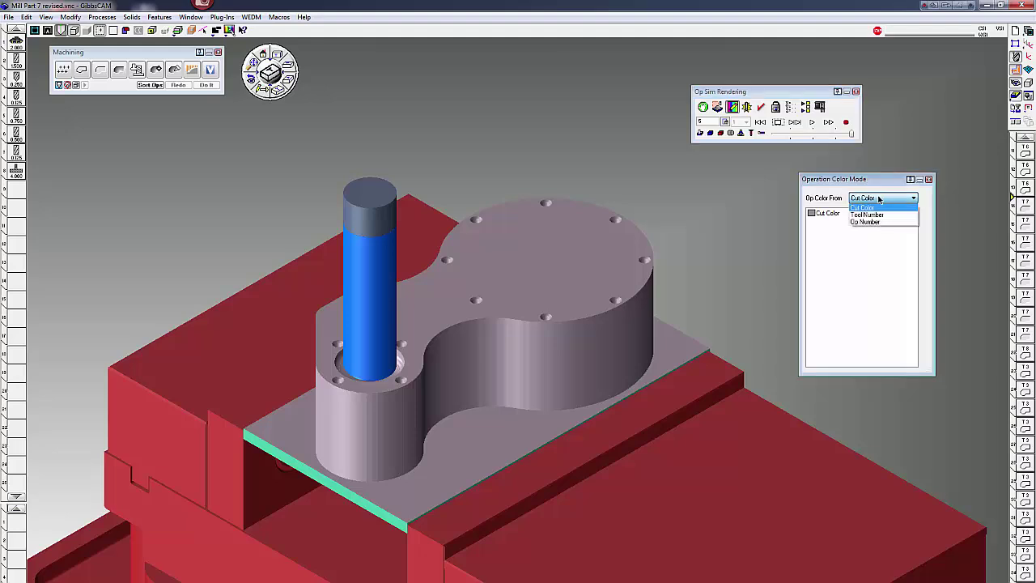
left_click(878, 215)
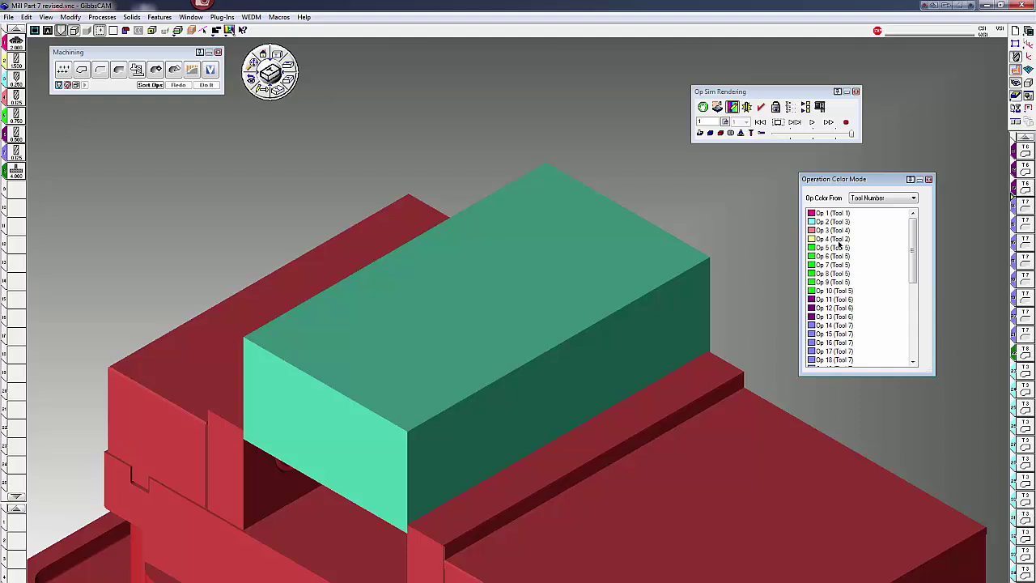
Change Op 1's cut colour to blue and run the full simulation showing tool colours
left_click(812, 214)
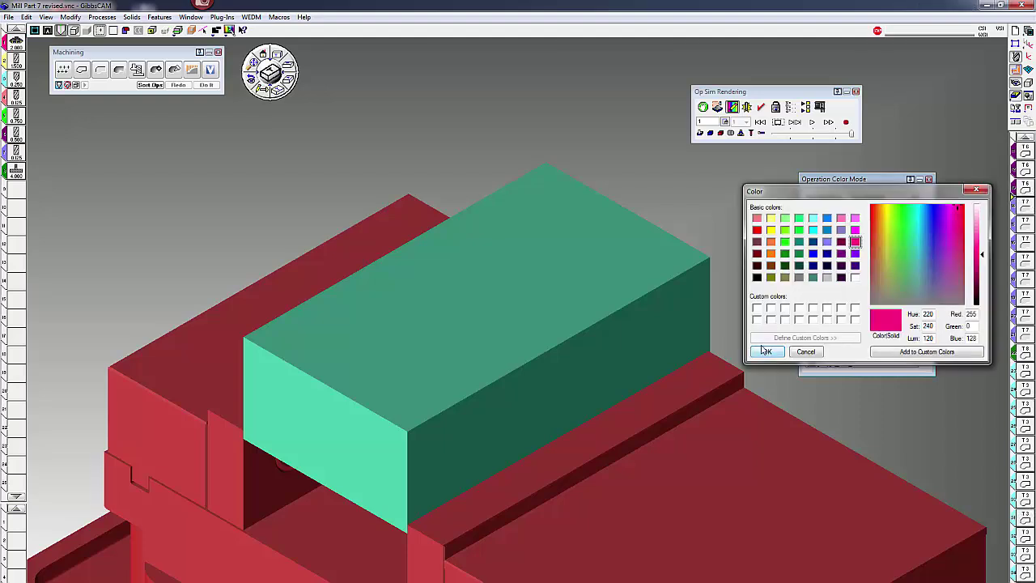
left_click(826, 218)
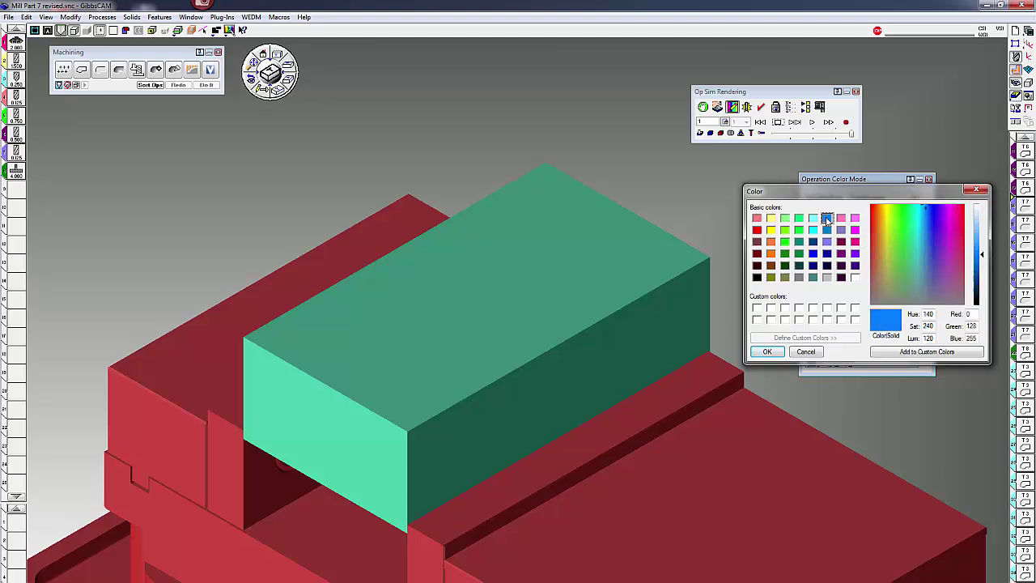
left_click(766, 352)
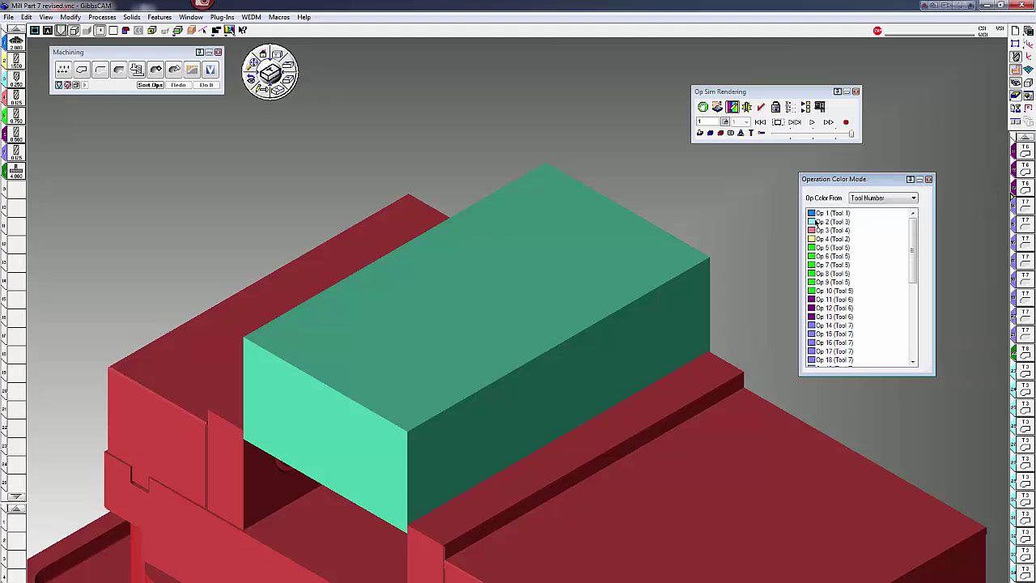
left_click(812, 122)
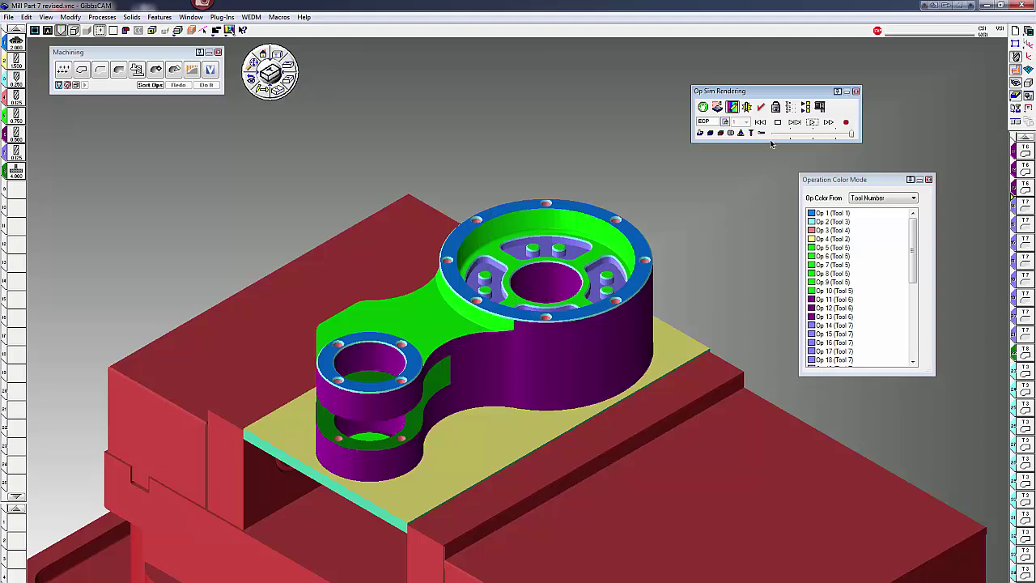
Set Op Color From to Op Number and run the simulation coloured by operation
left_click(872, 199)
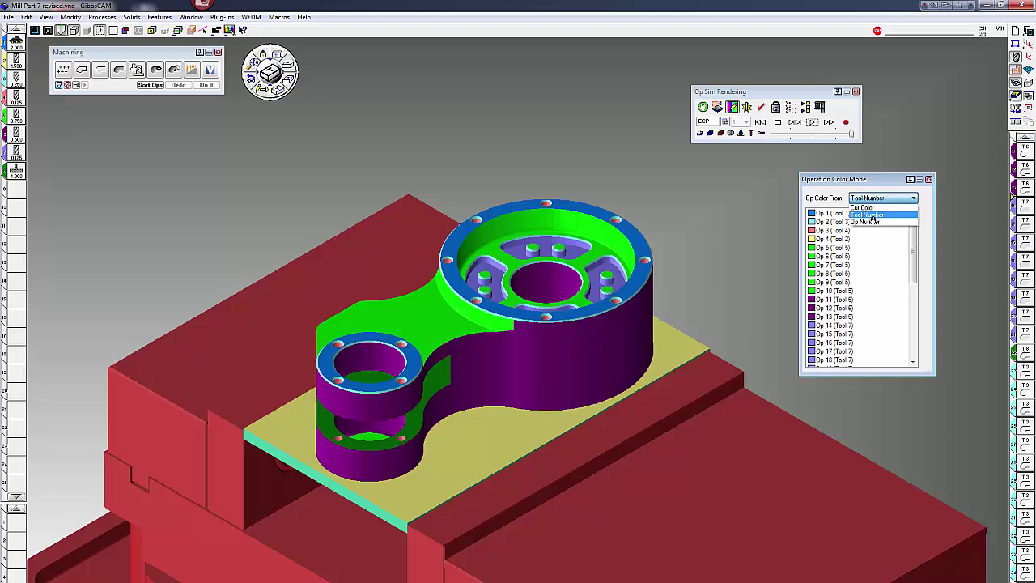
left_click(707, 216)
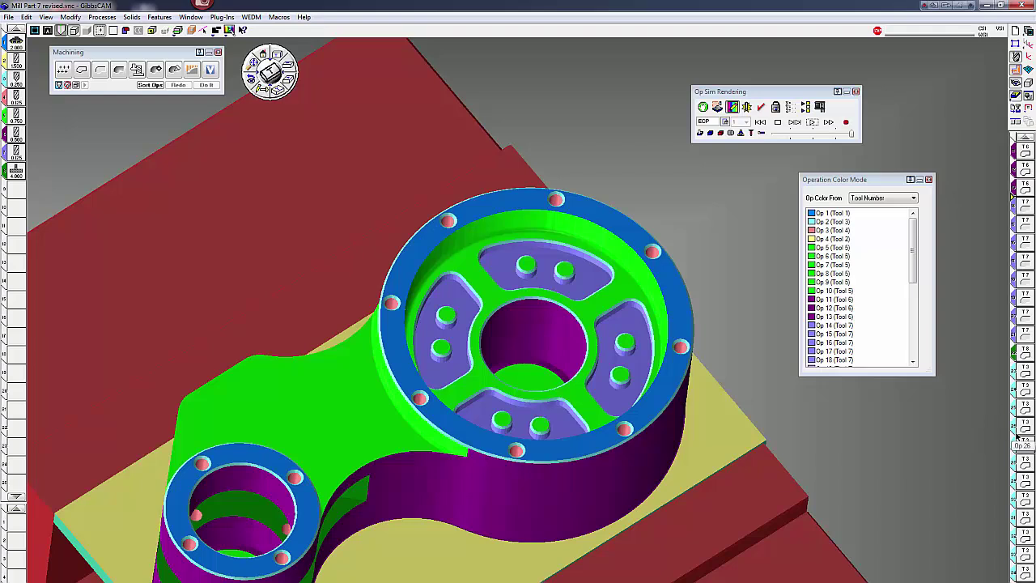
left_click(870, 198)
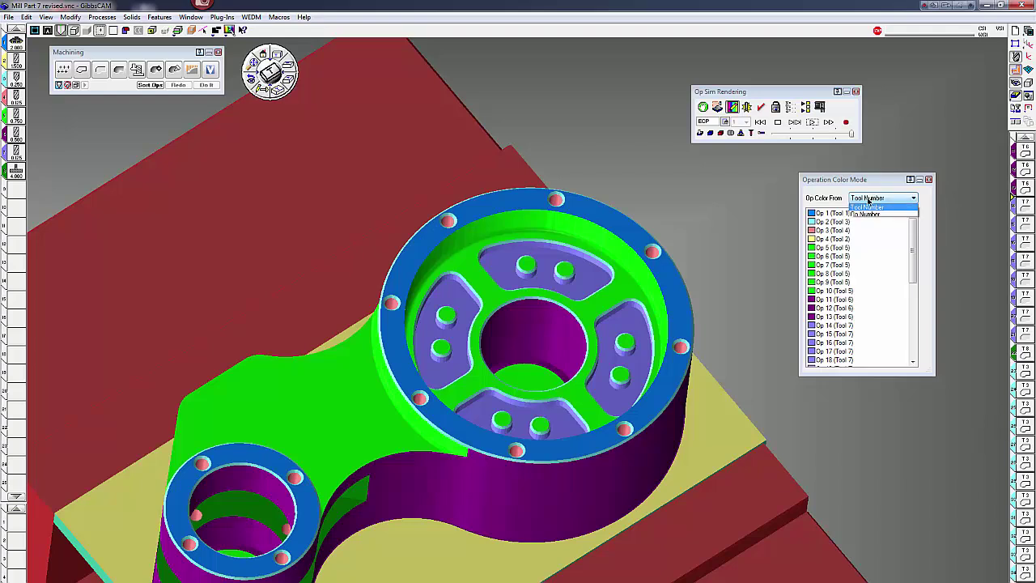
left_click(866, 222)
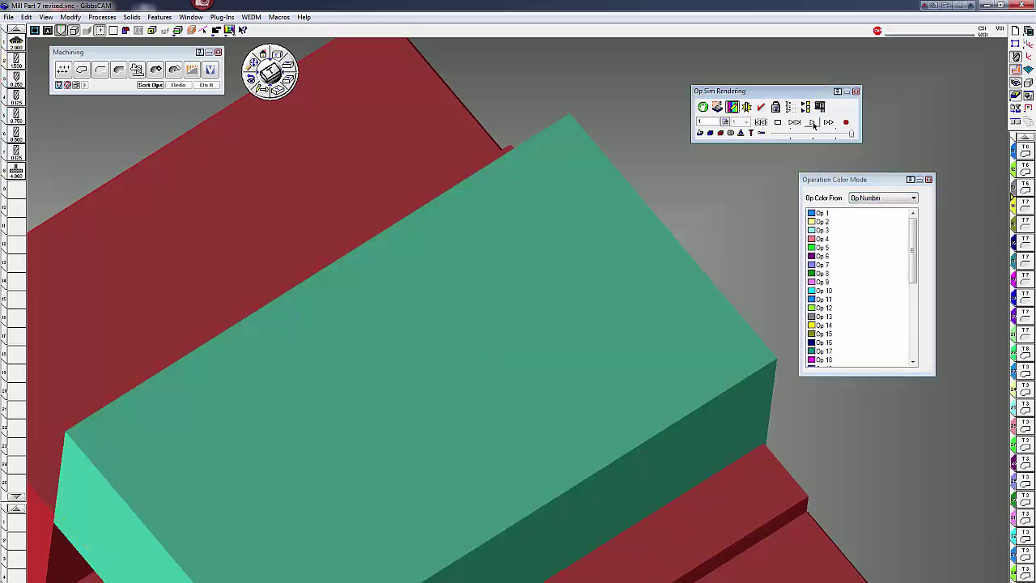
left_click(812, 121)
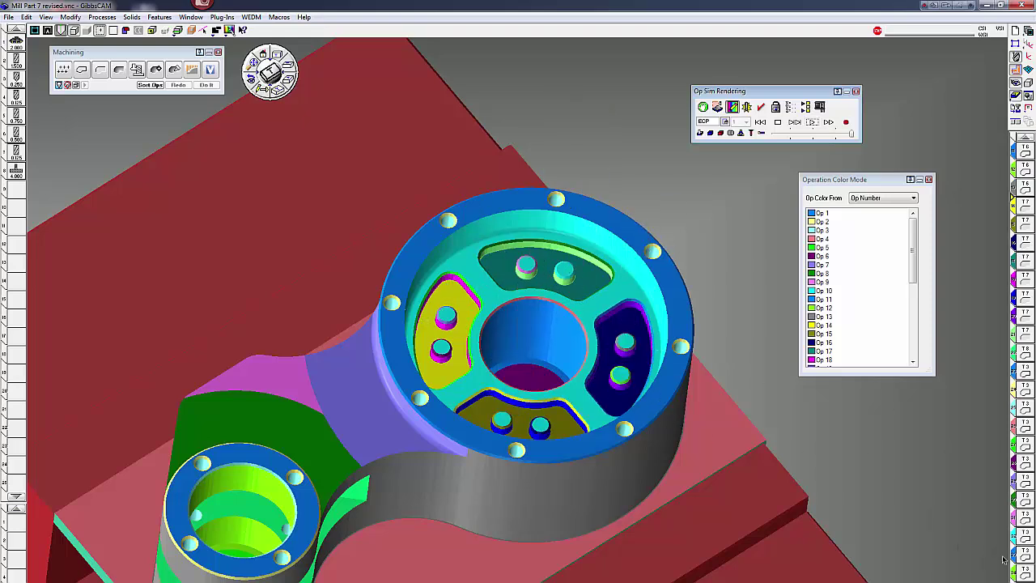
Switch the cut colouring back to Tool Number and close Operation Color Mode
left_click(878, 199)
left_click(868, 215)
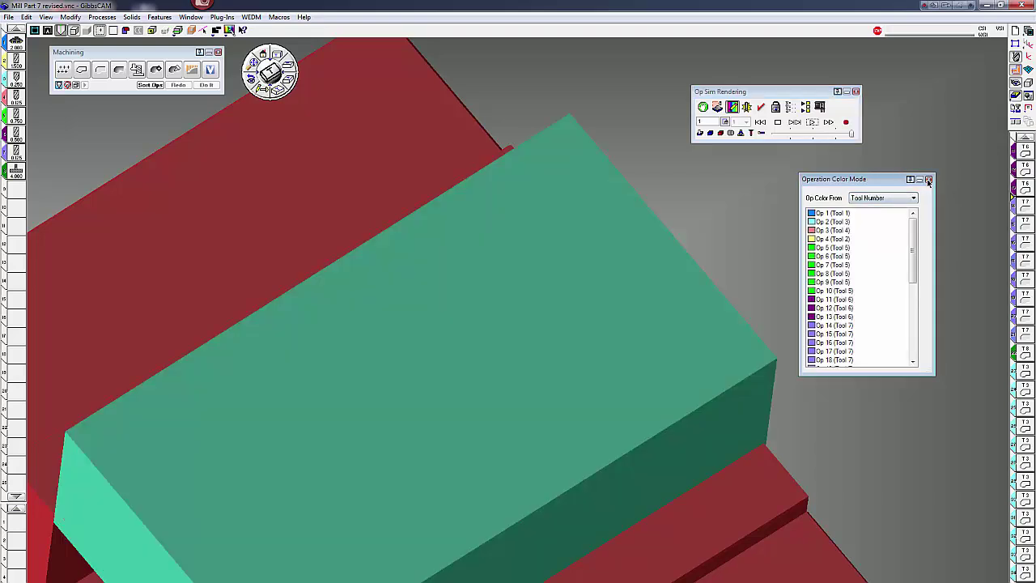
left_click(928, 179)
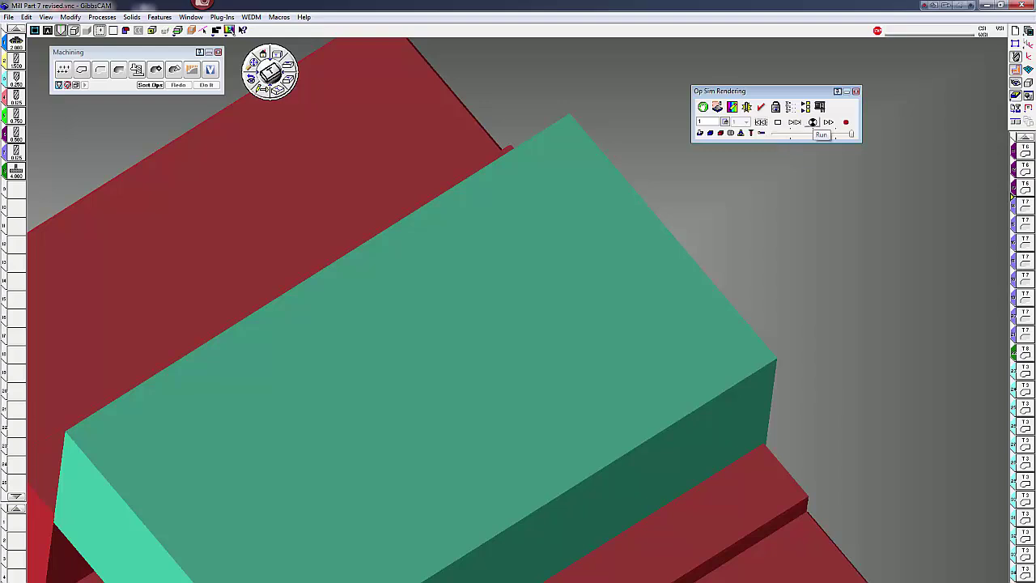
Turn on collision checking in the Op Sim toolbar
left_click_drag(756, 93, 759, 85)
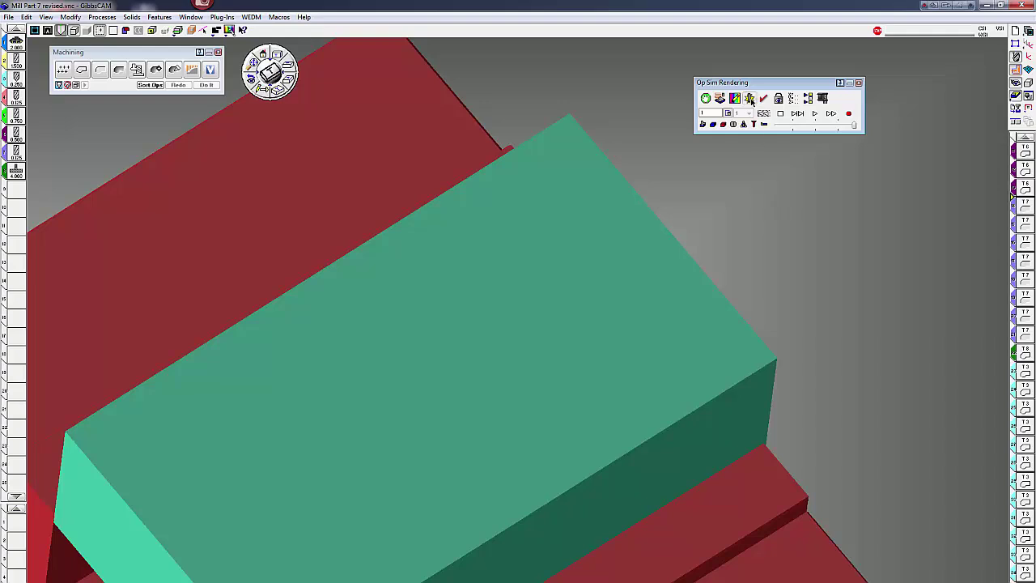
left_click(749, 99)
scroll(642, 181, "down", 5)
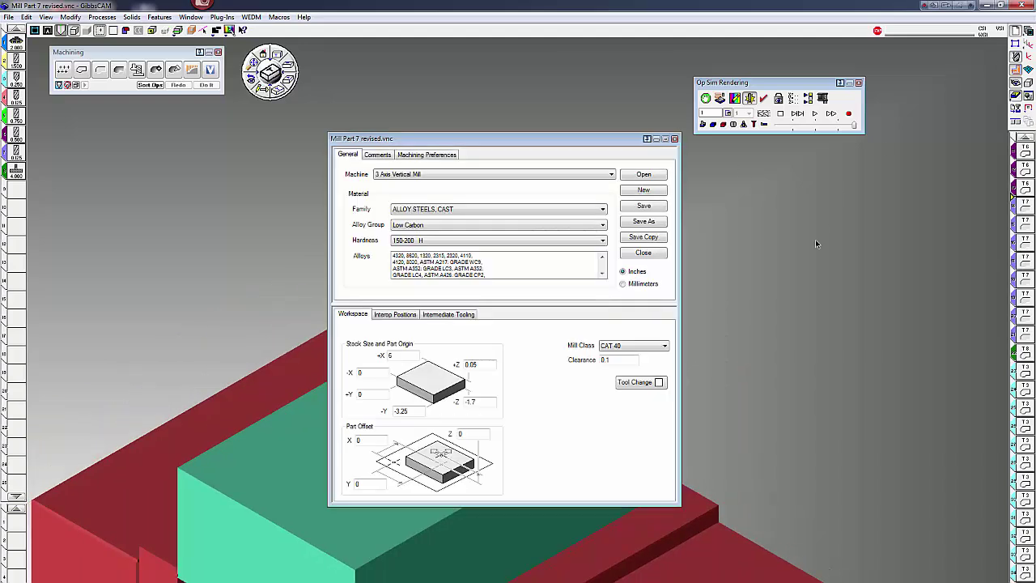
Change the document Clearance to 0.5, then run until the Clash/Gouge Detected warning appears
left_click(1015, 30)
left_click_drag(615, 360, 572, 359)
type(".5")
left_click(674, 138)
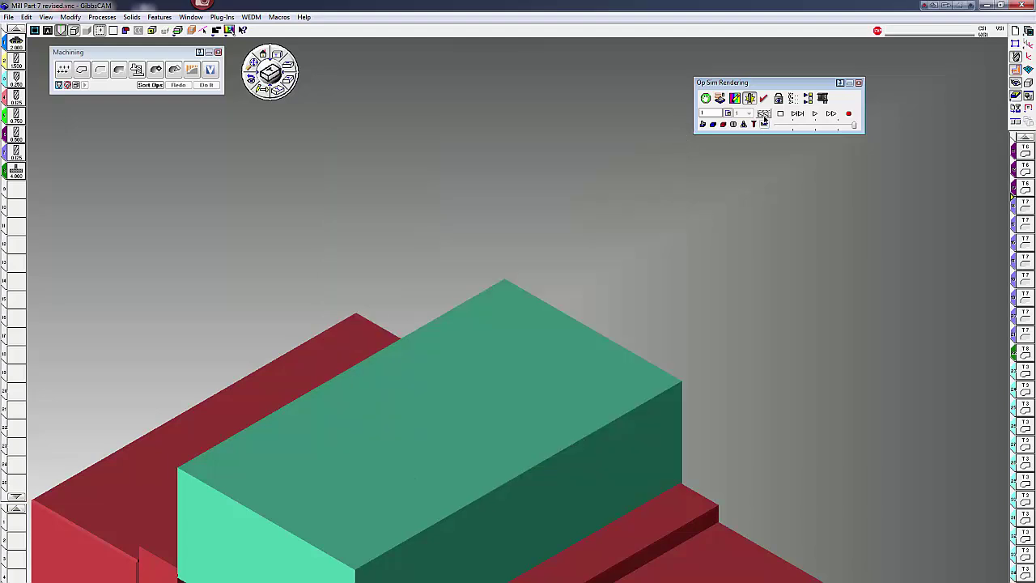
left_click(763, 113)
left_click(816, 115)
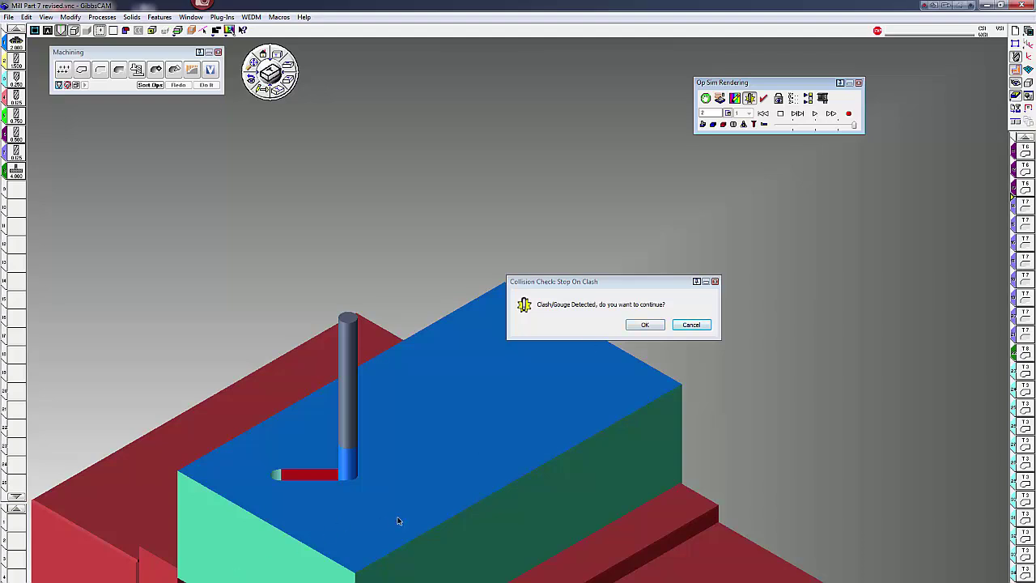
Acknowledge each Clash/Gouge warning so the simulation keeps cutting, then move the warning aside
left_click(645, 325)
left_click(645, 325)
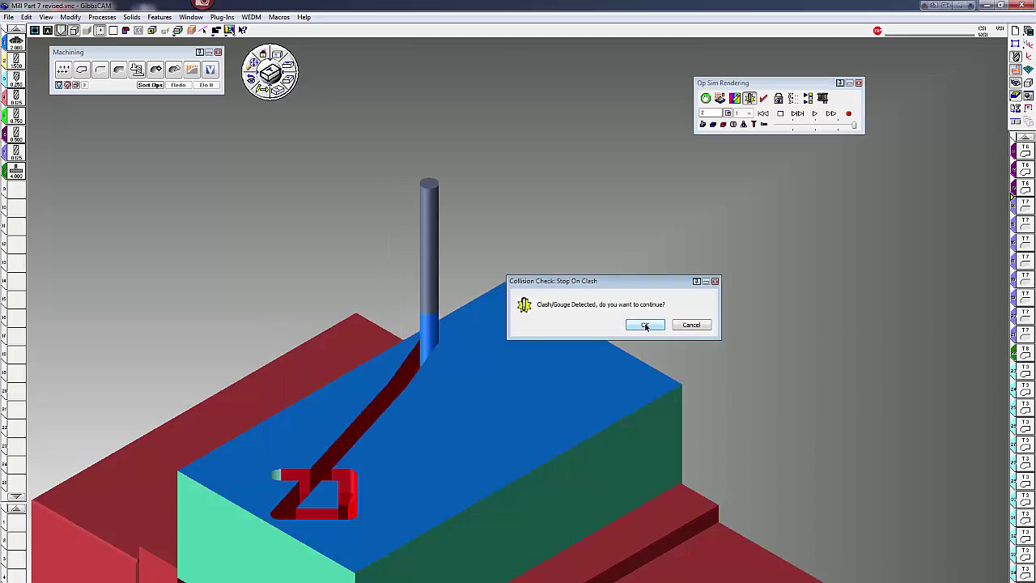
left_click(645, 325)
left_click(644, 326)
left_click(645, 325)
left_click(645, 325)
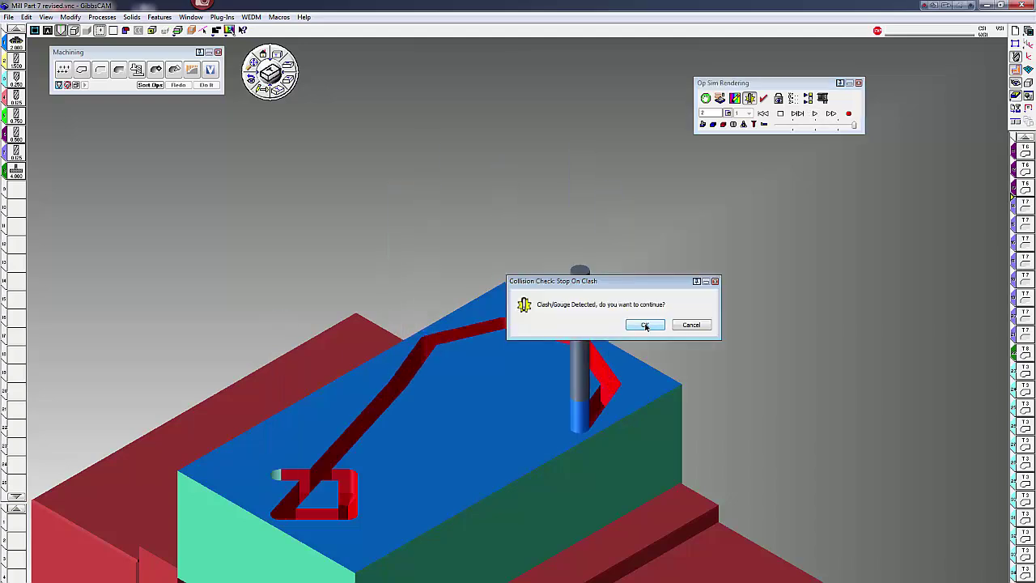
left_click(645, 325)
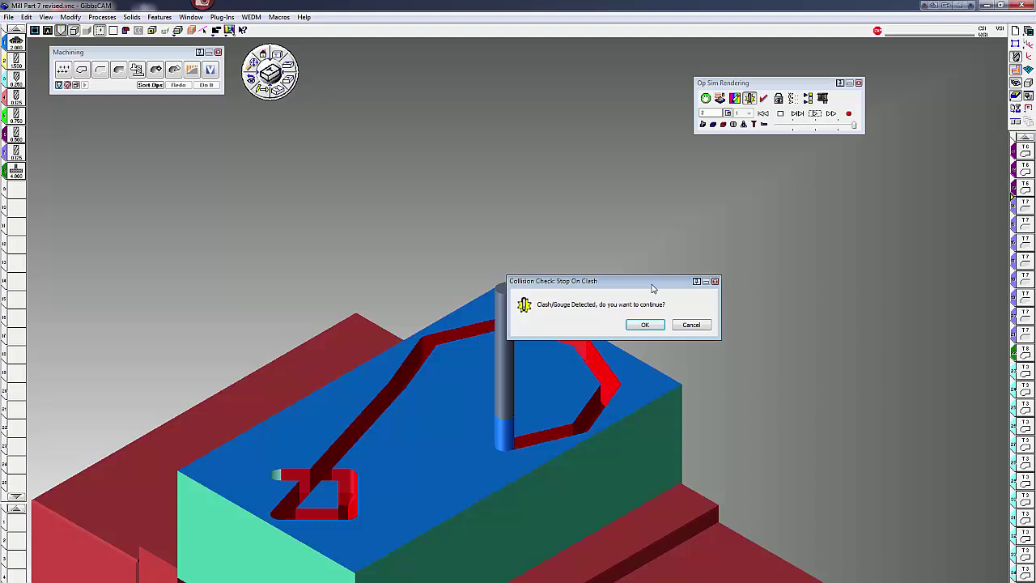
left_click_drag(655, 285, 771, 228)
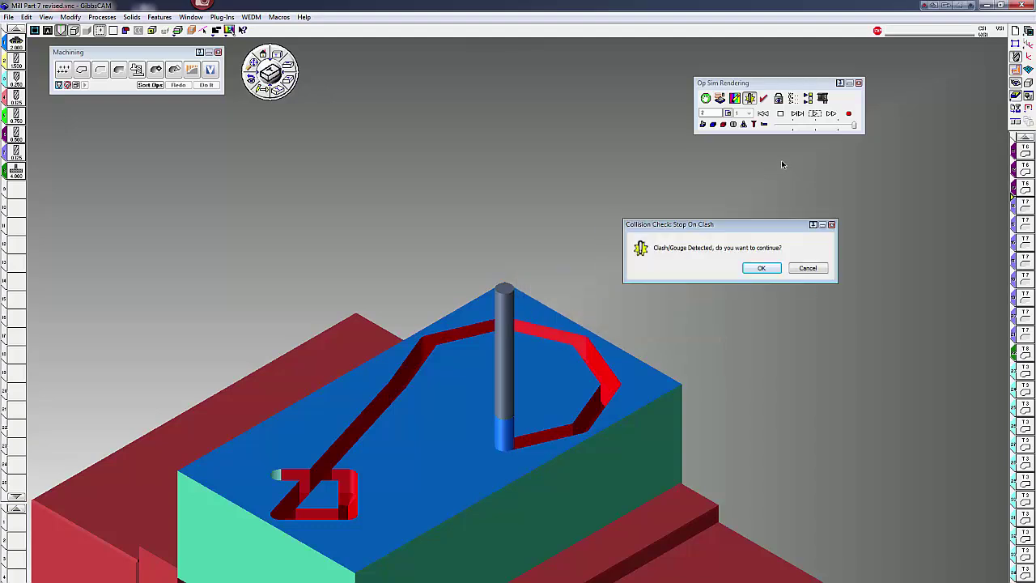
Open the Op Sim Settings, cancel the clash dialog, and close Settings
right_click(777, 89)
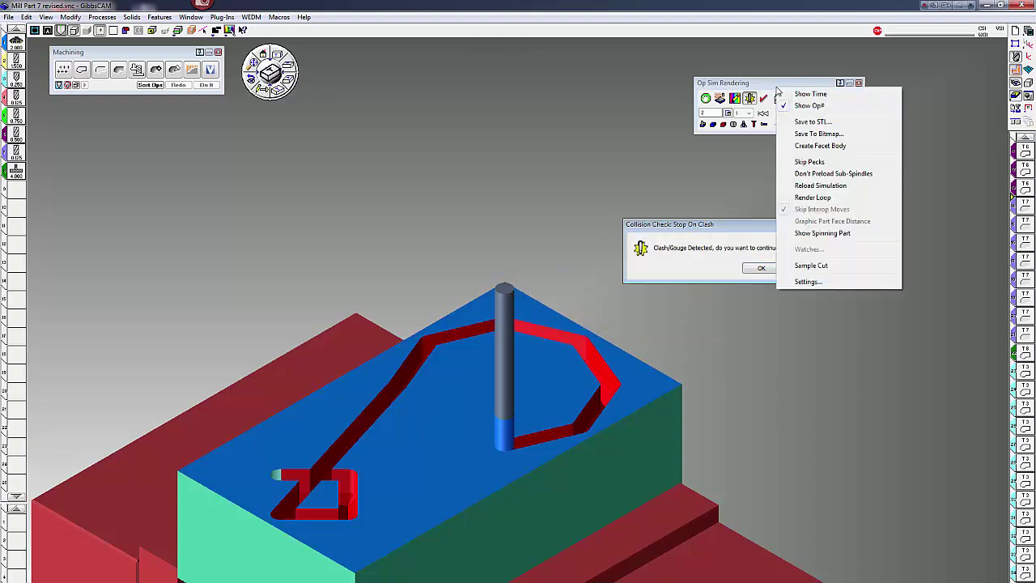
left_click(811, 281)
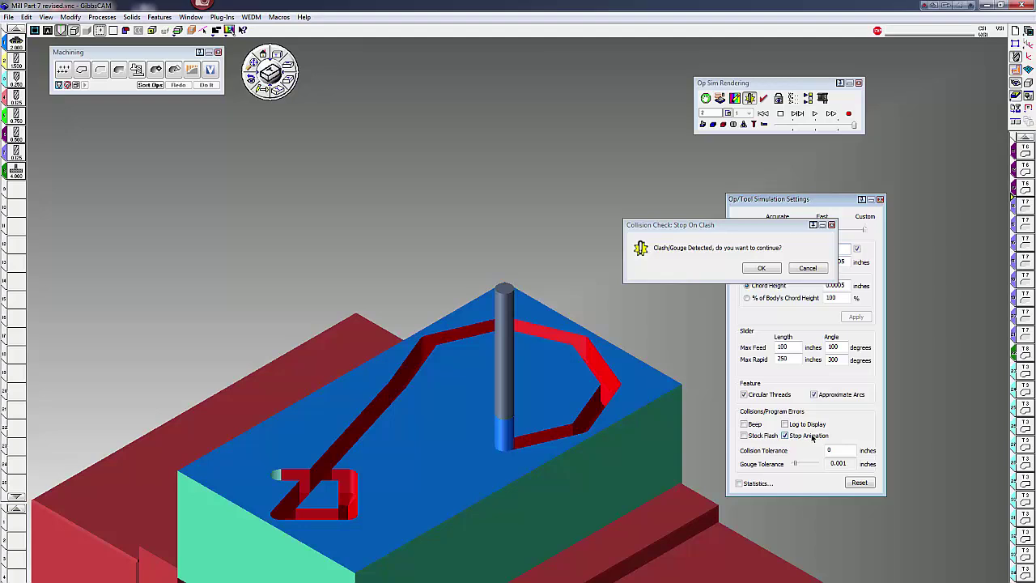
left_click(812, 271)
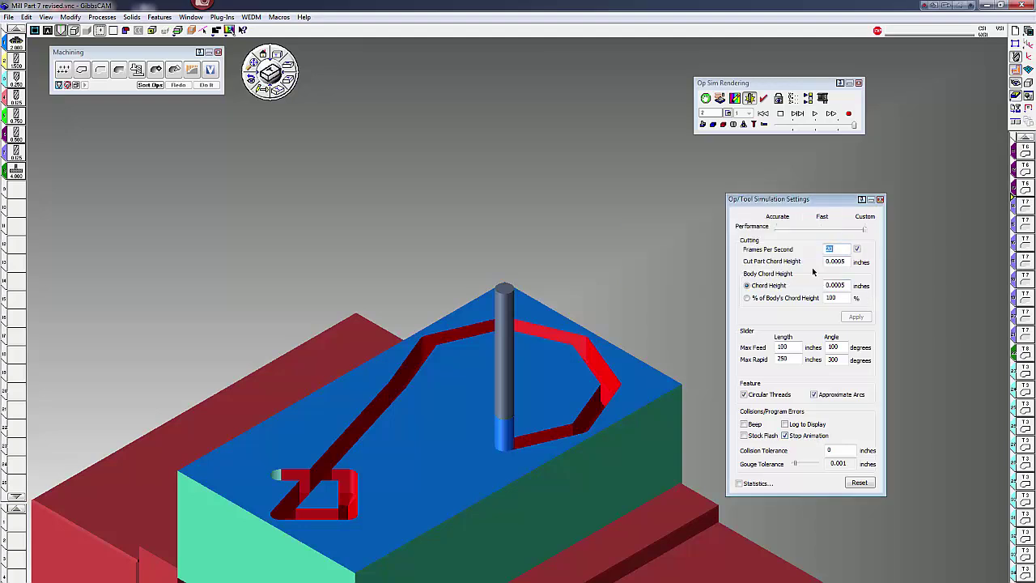
left_click(879, 200)
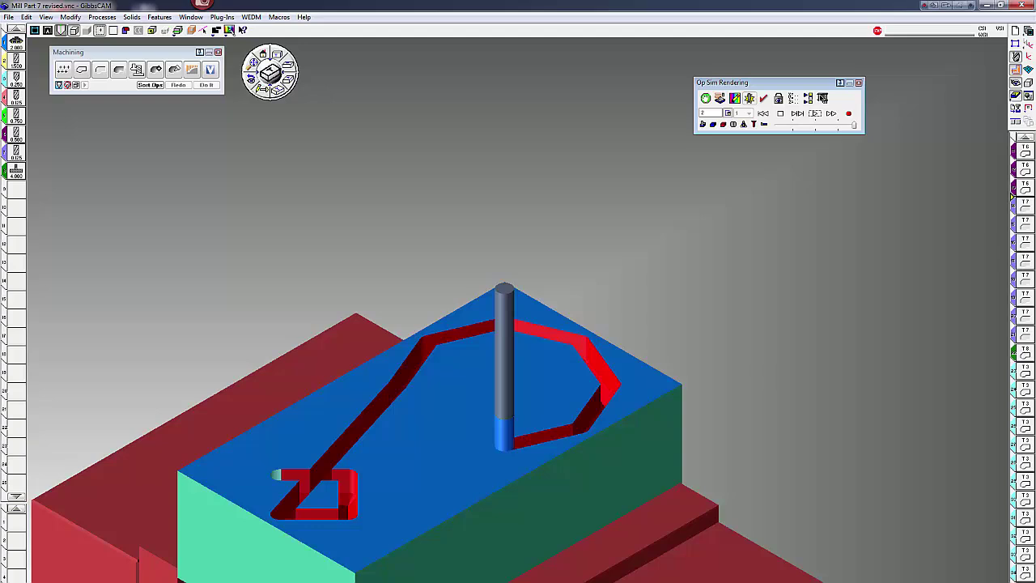
Check the document Clearance value of 1 in the Document dialog and close it
left_click(1014, 30)
left_click_drag(636, 359, 581, 359)
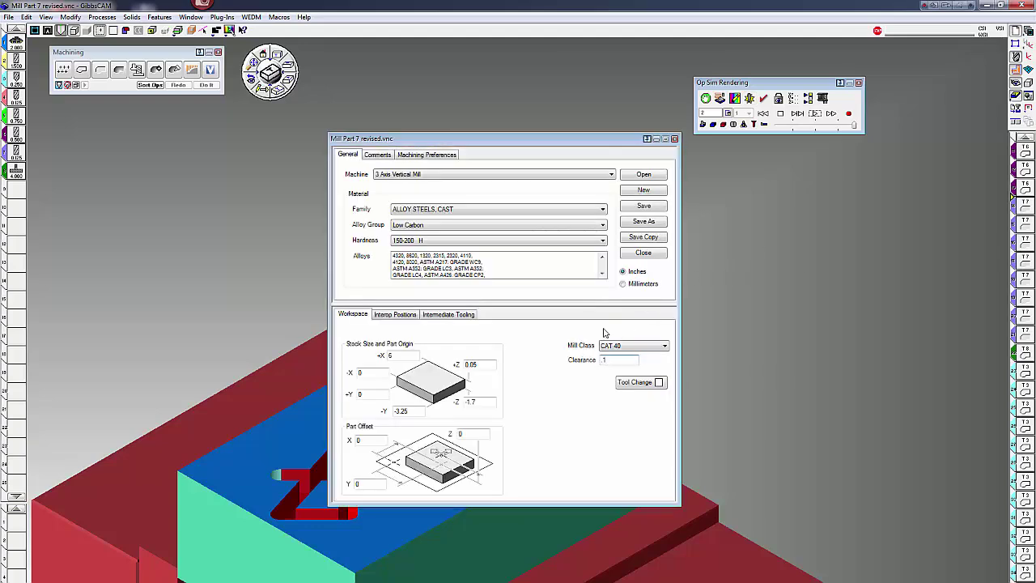
left_click(1014, 30)
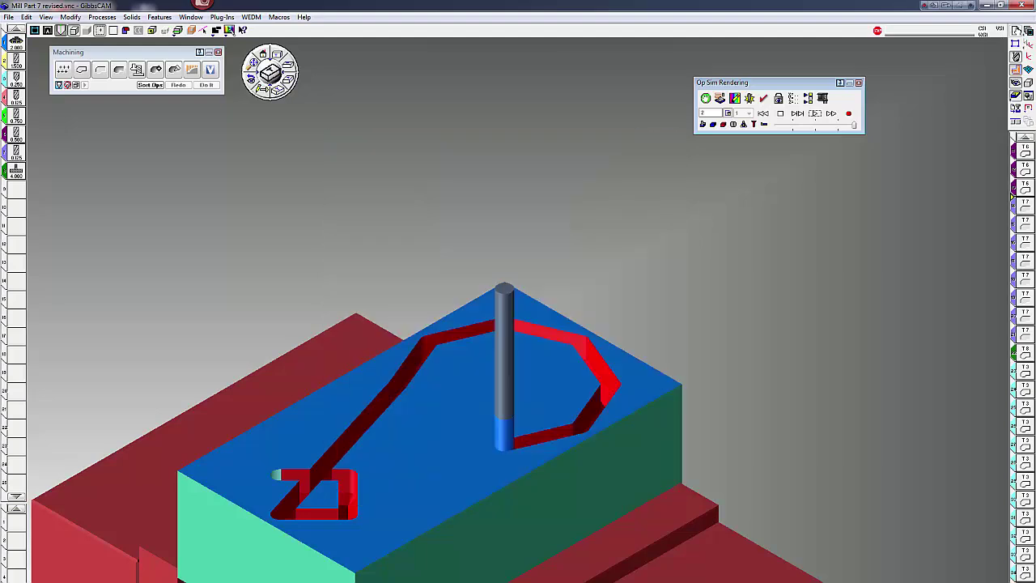
Lock the point of view to Machine and run the simulation into the following operations
left_click(778, 99)
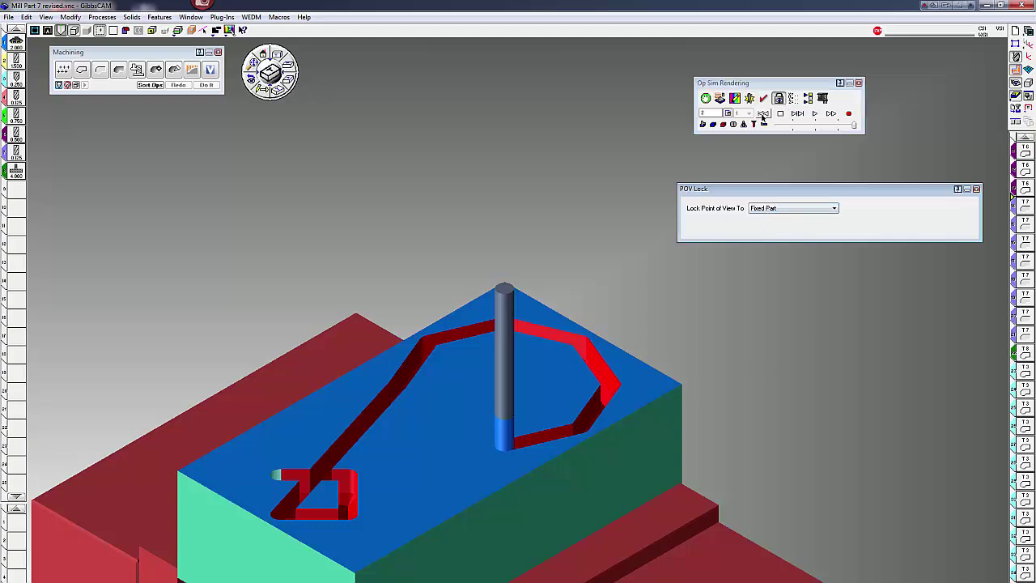
left_click(763, 113)
left_click(814, 113)
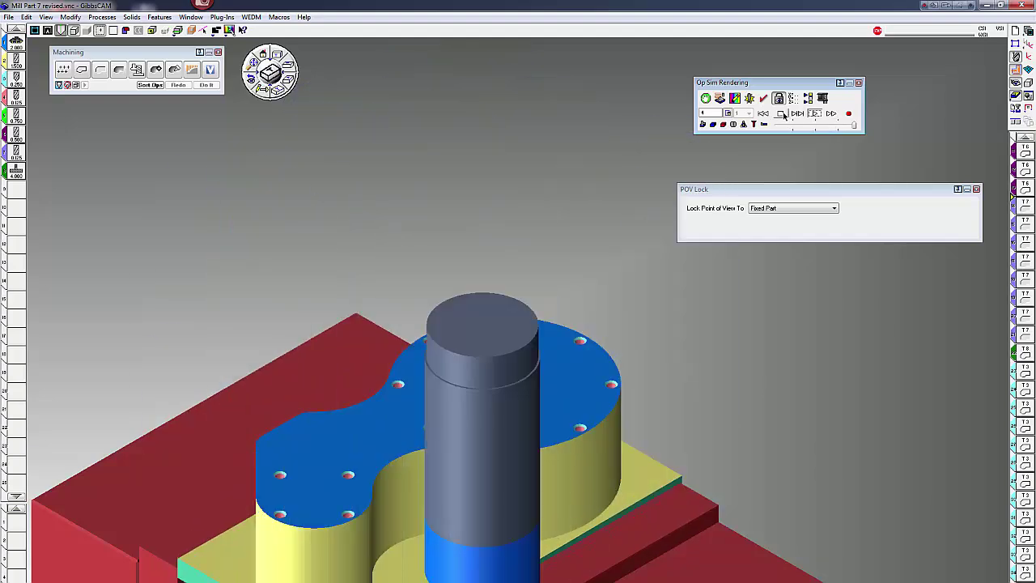
left_click(794, 211)
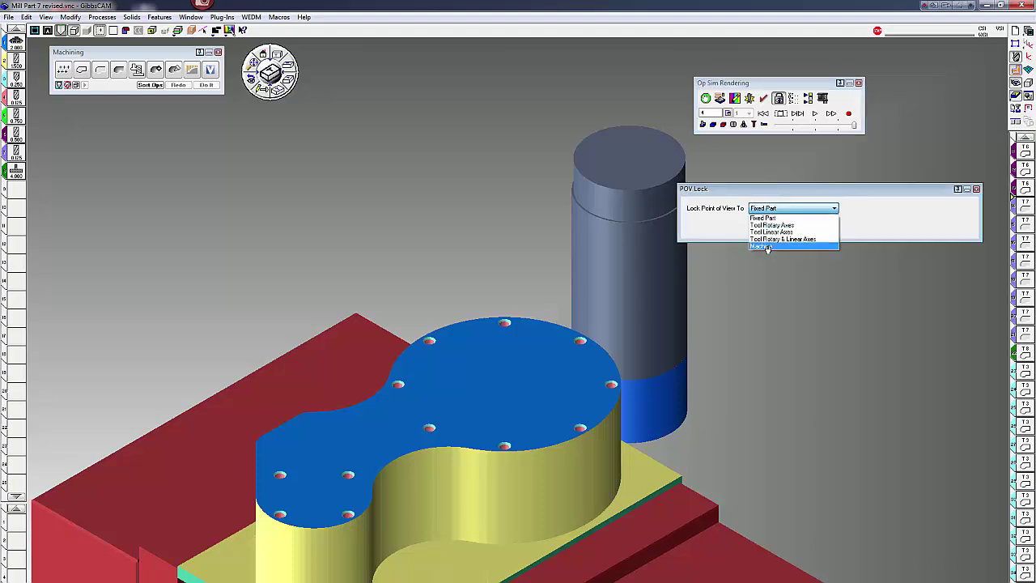
left_click(767, 246)
left_click(812, 114)
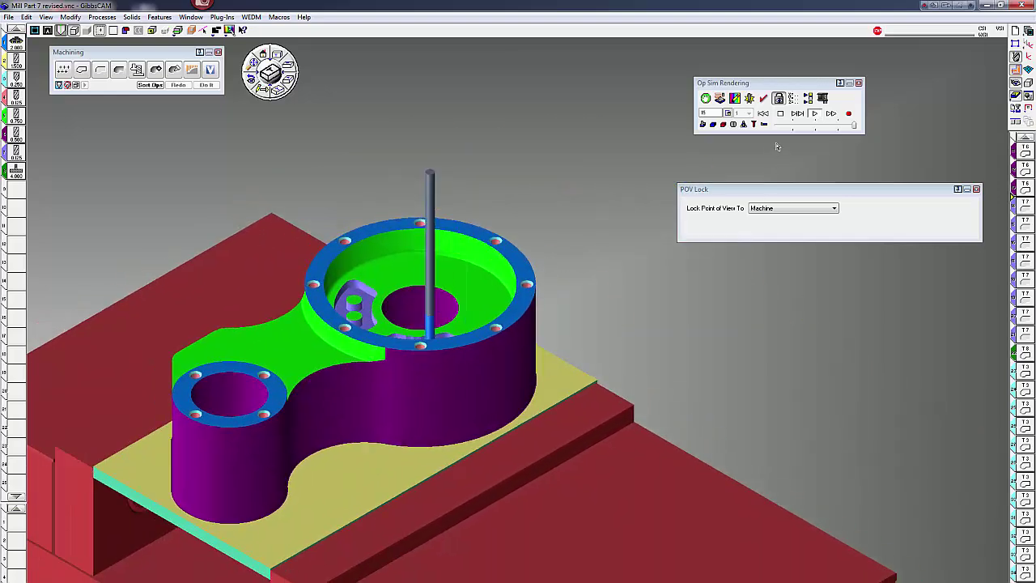
Switch the point-of-view lock back to Fixed Part and close the POV Lock window
left_click(798, 208)
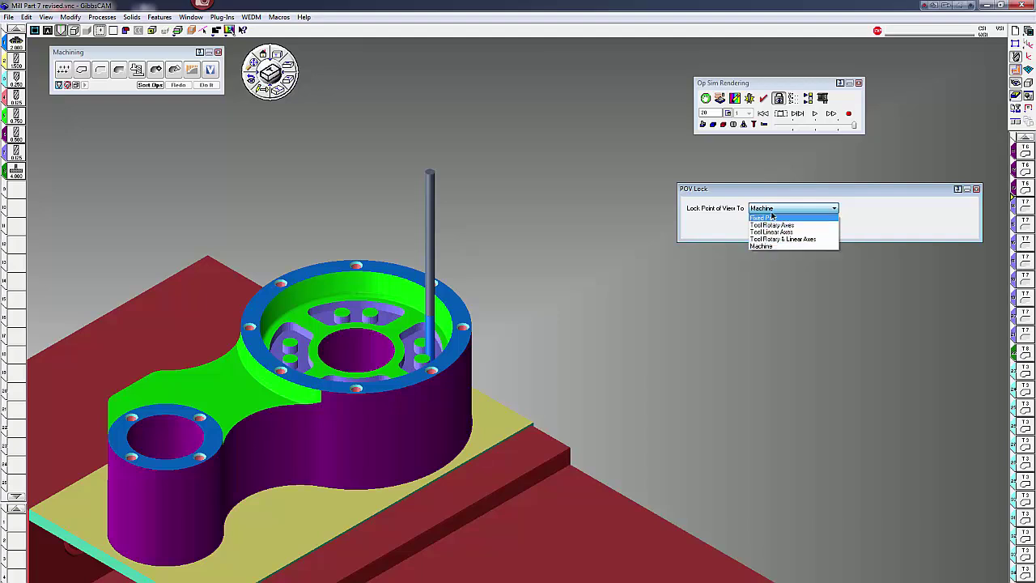
left_click(770, 218)
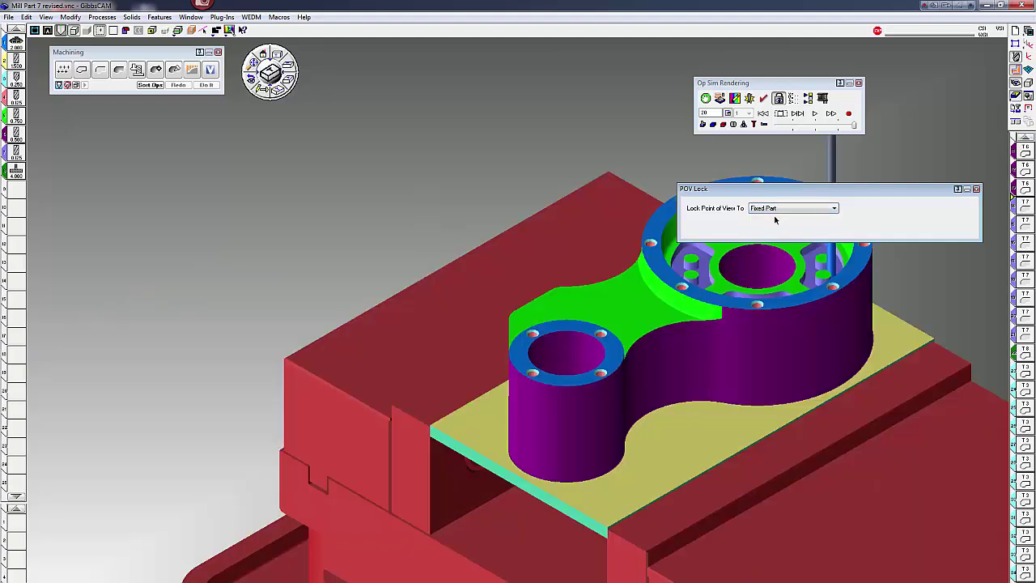
left_click(975, 189)
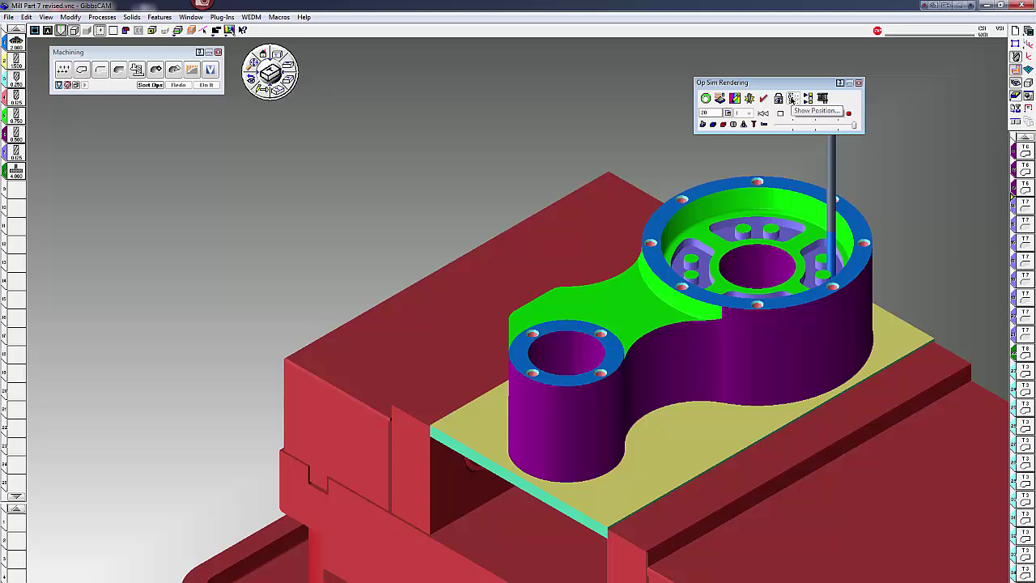
Show the tool position readout and run the simulation to watch the axis values
left_click(792, 99)
left_click_drag(409, 314, 380, 245)
left_click(830, 114)
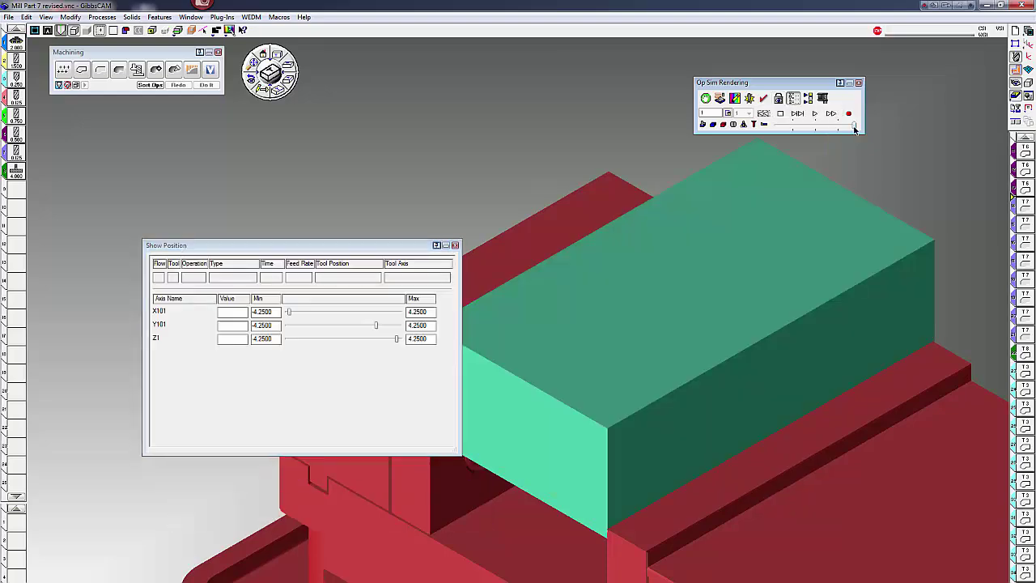
left_click(814, 114)
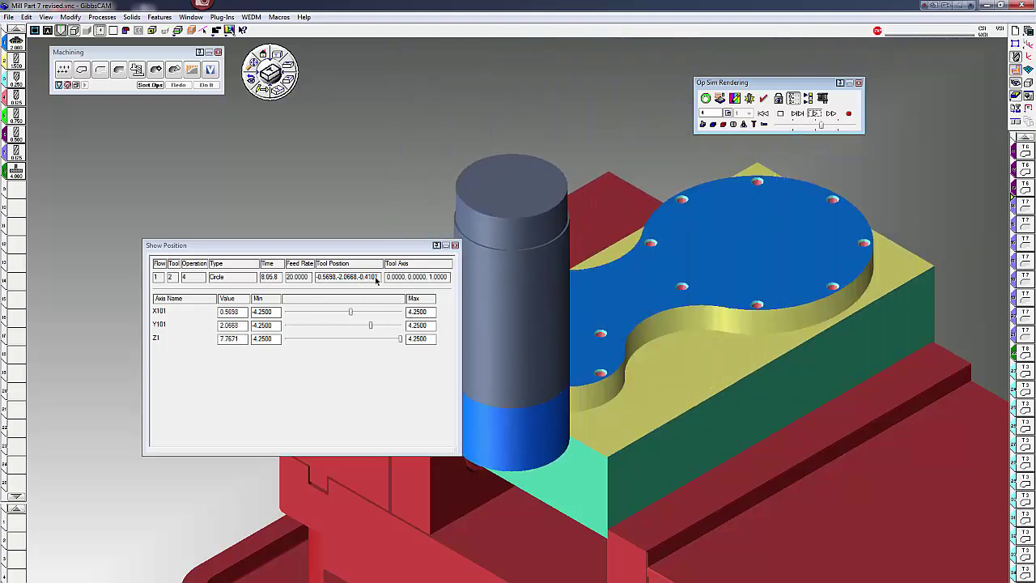
Close the position readout, stop the run, and rewind to the uncut stock
left_click(455, 245)
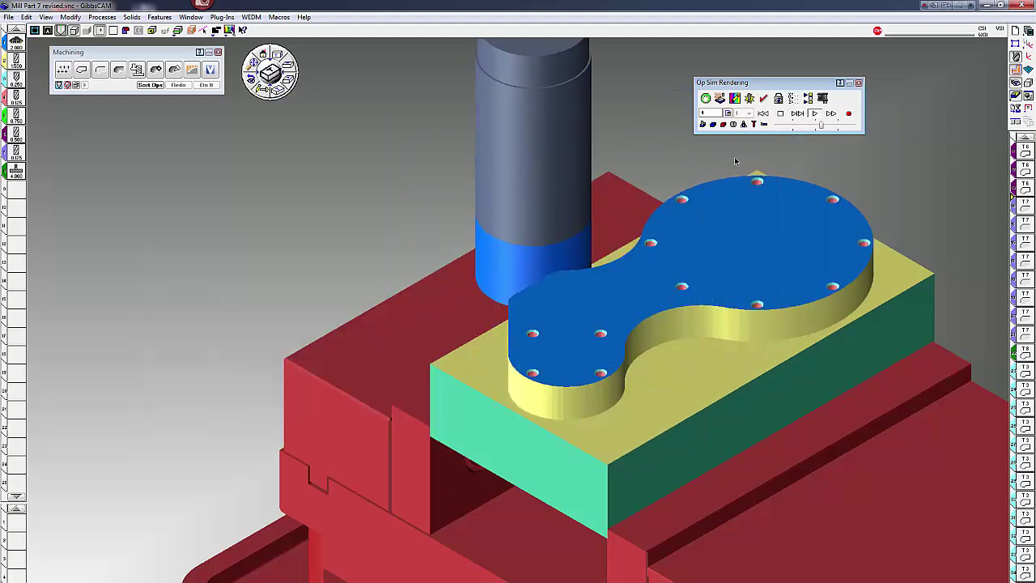
left_click(782, 115)
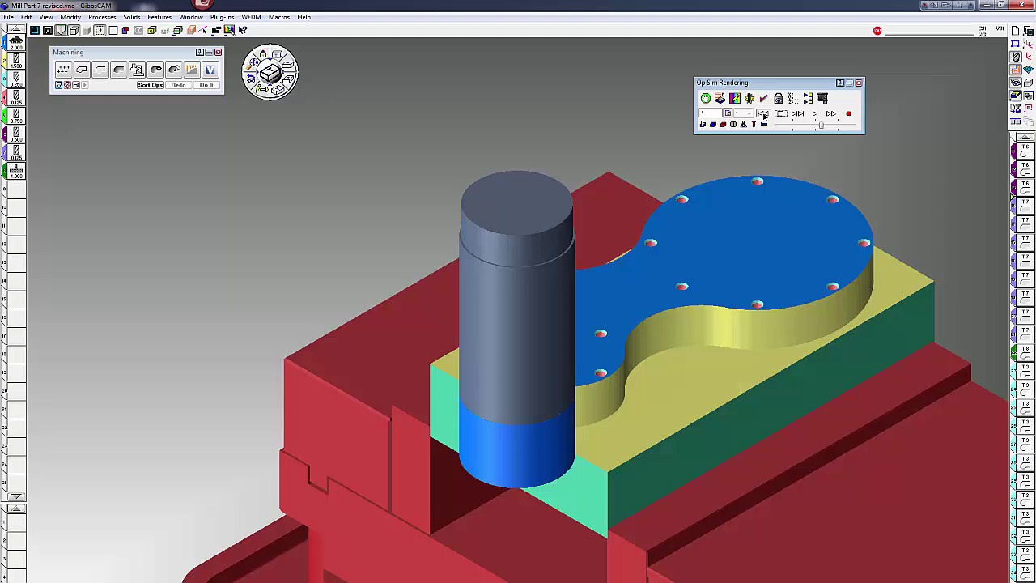
left_click(798, 113)
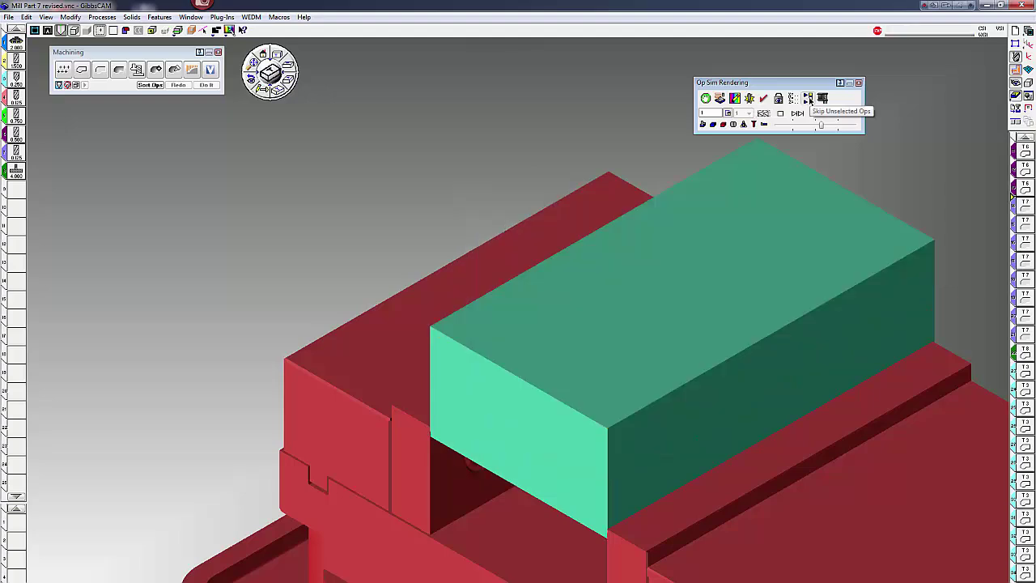
Simulate only the selected range of operations at higher speed, then rewind to the stock block
left_click(1025, 299)
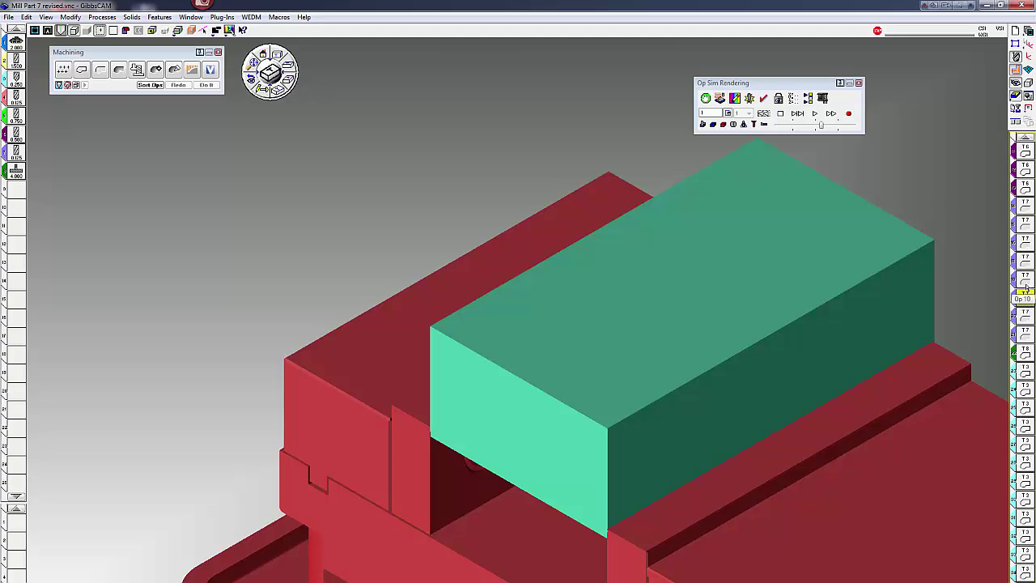
left_click(1025, 241, "shift")
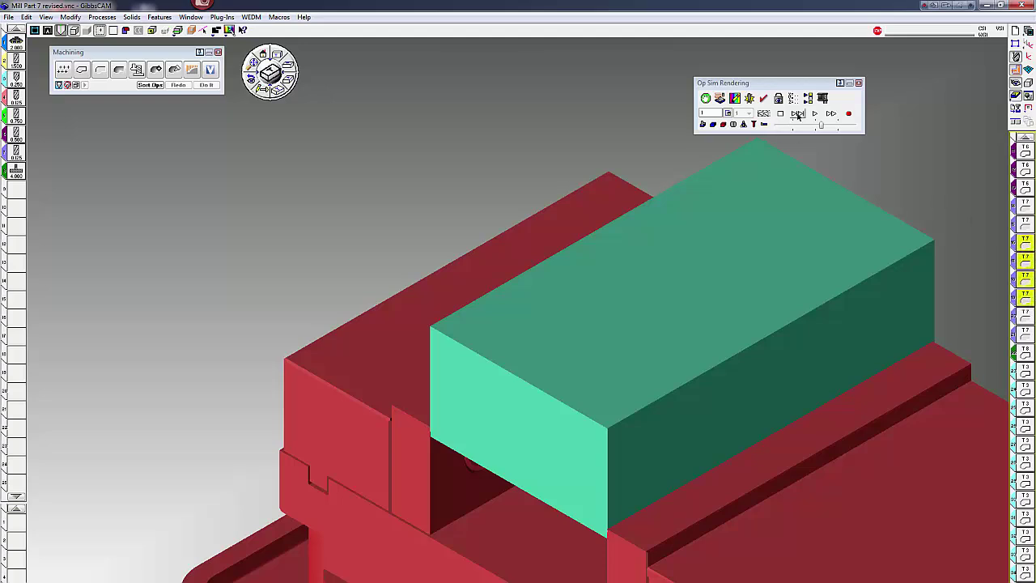
left_click(813, 103)
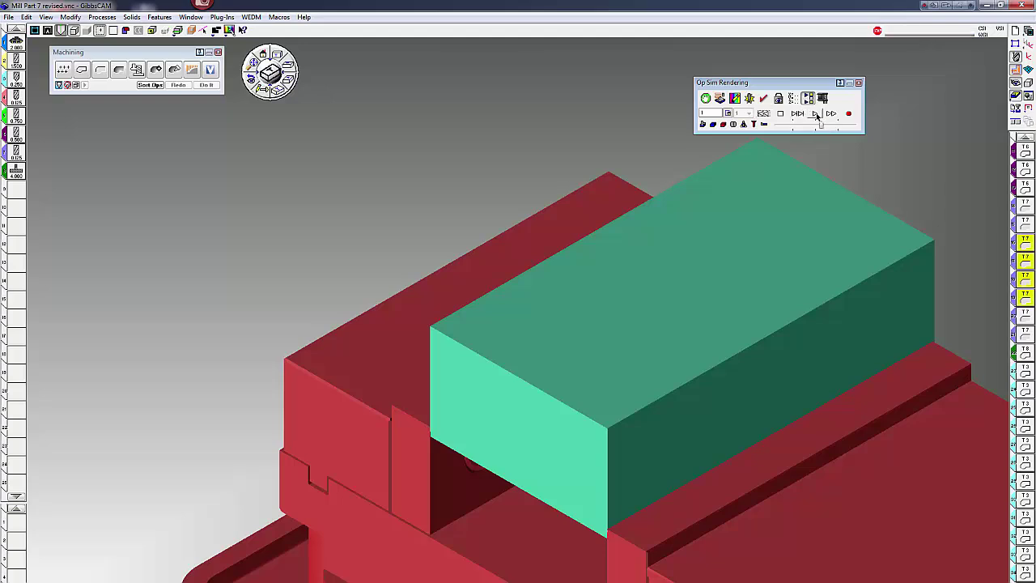
left_click(814, 113)
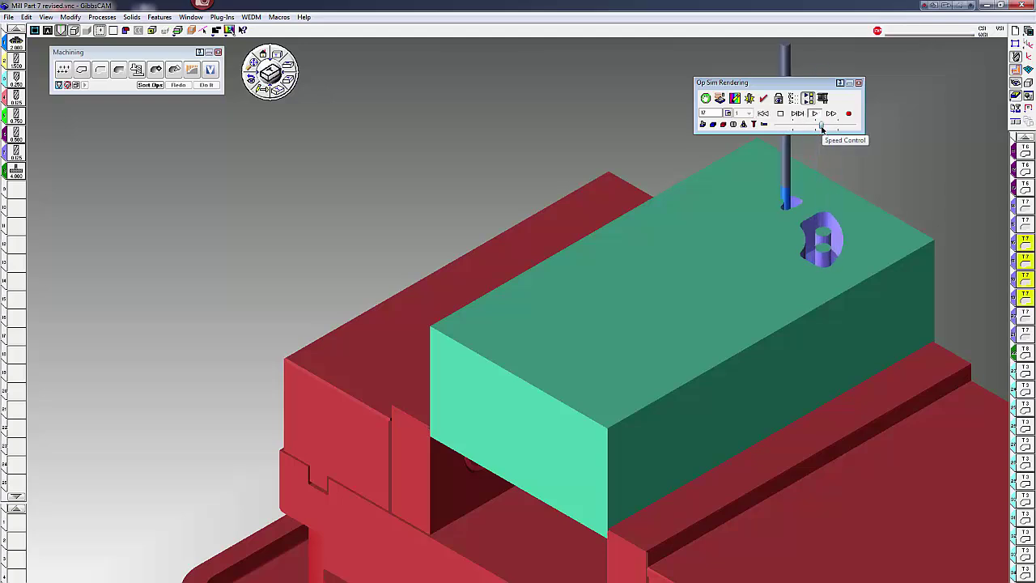
left_click_drag(821, 128, 835, 127)
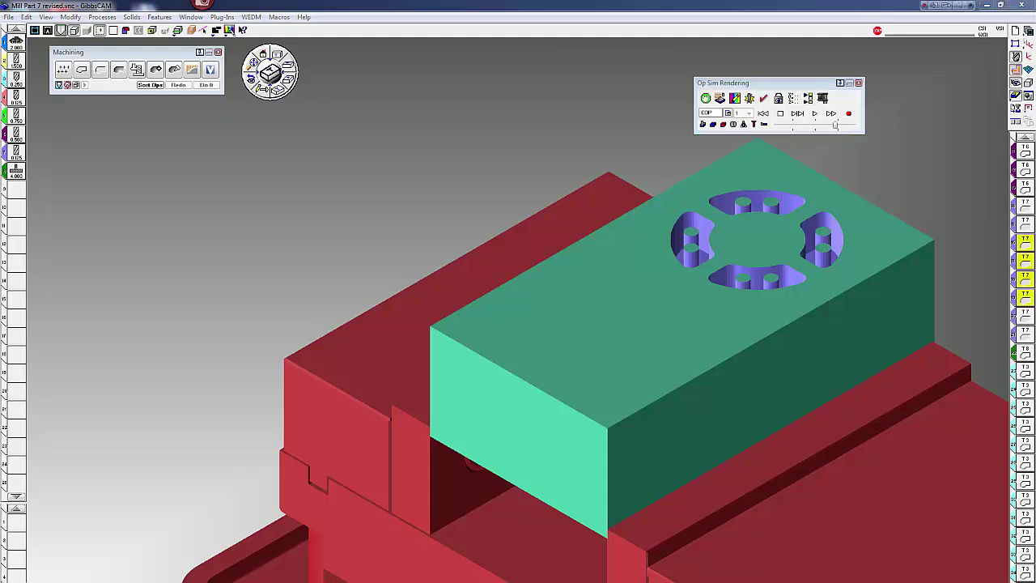
left_click(764, 114)
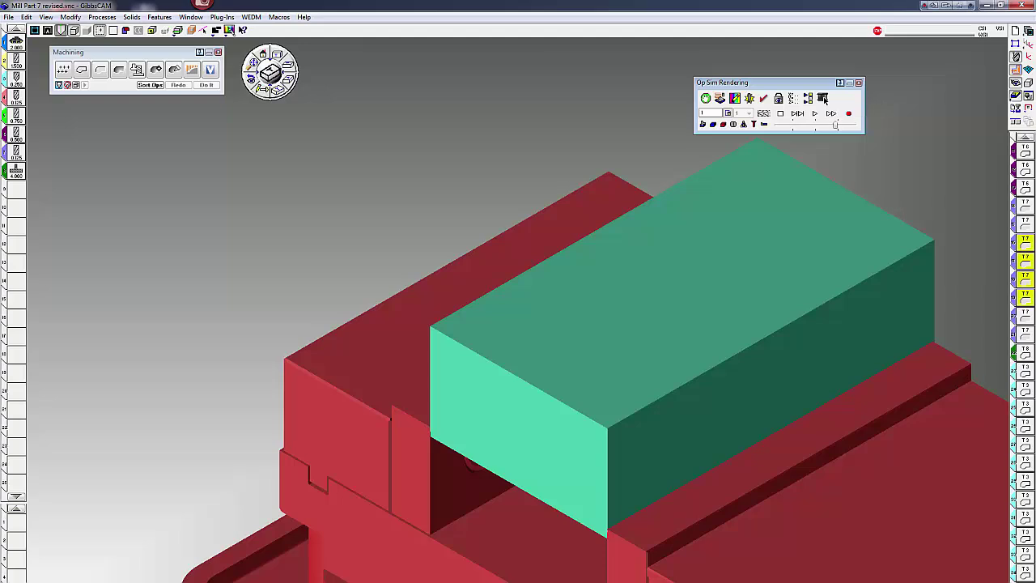
Leave the cut-part rendering, select the part body, and return to Op Sim
left_click(1015, 96)
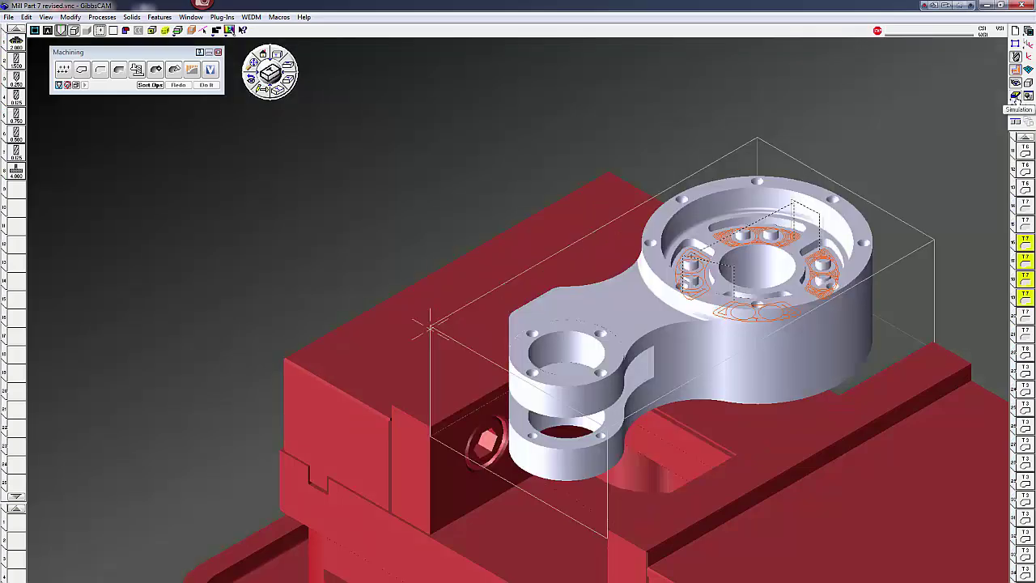
left_click(700, 338)
left_click(1015, 96)
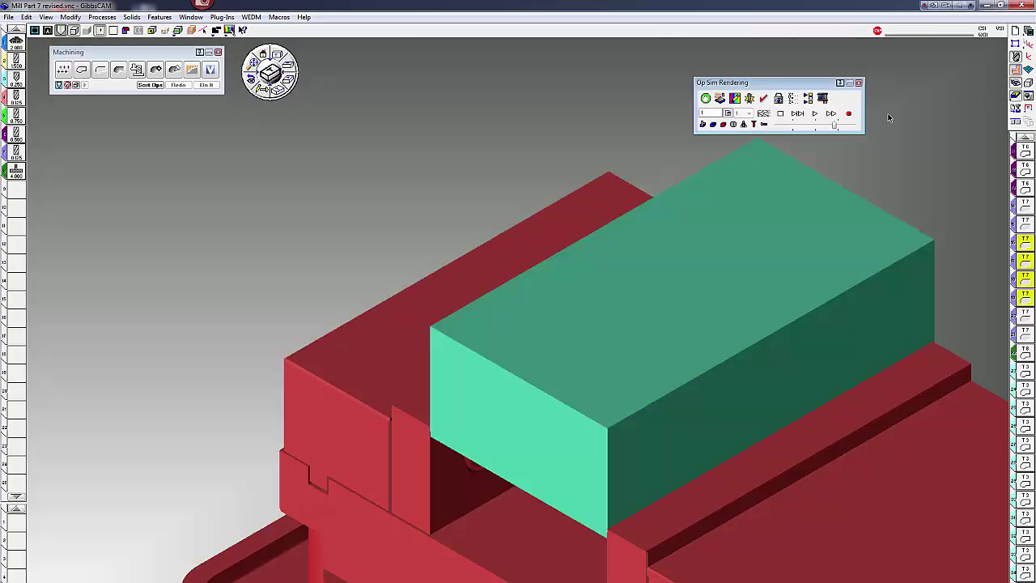
Show the Remaining Material analysis on the cut part, then cancel back to the finished rendering
left_click(822, 98)
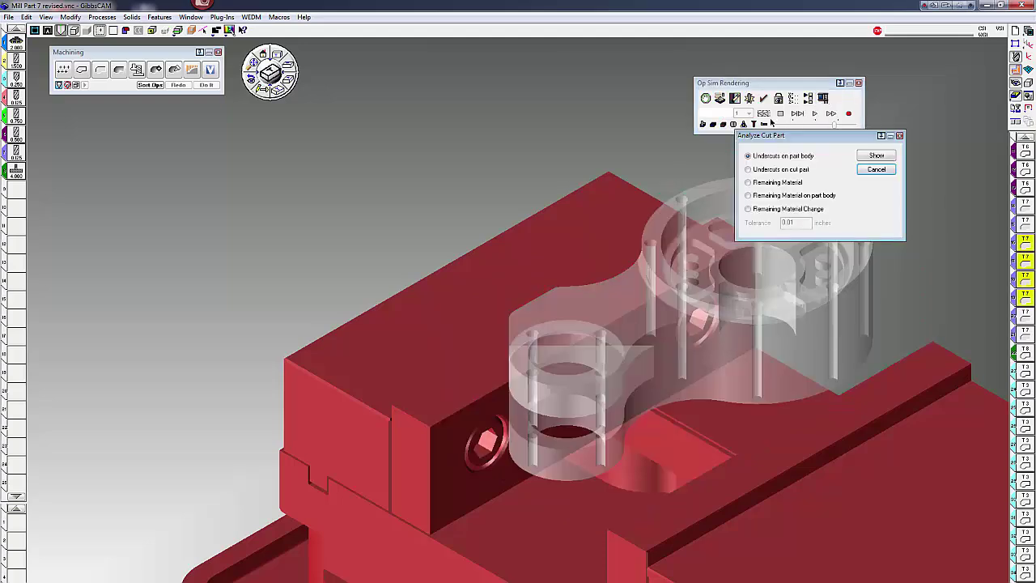
left_click(775, 118)
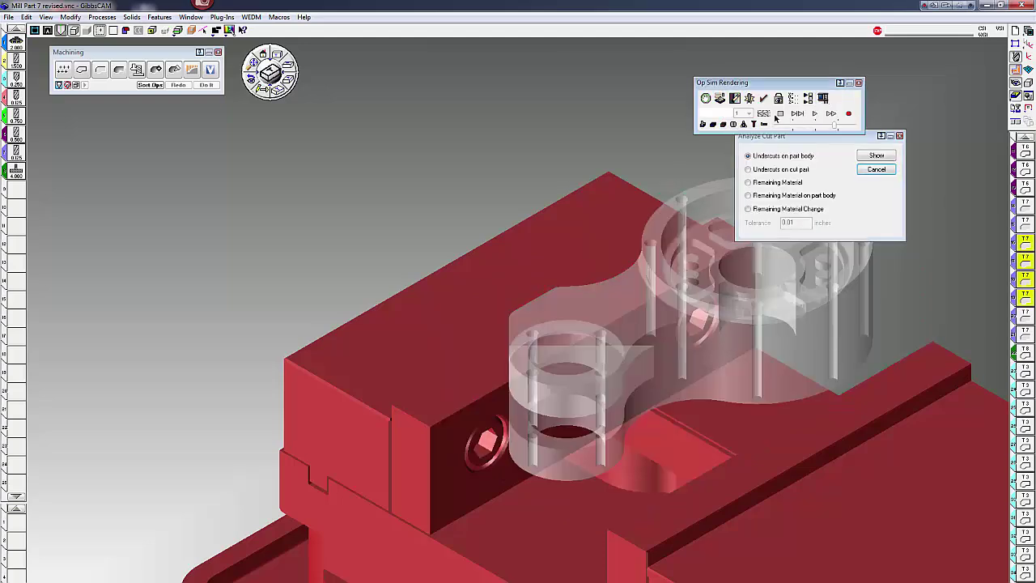
left_click(749, 182)
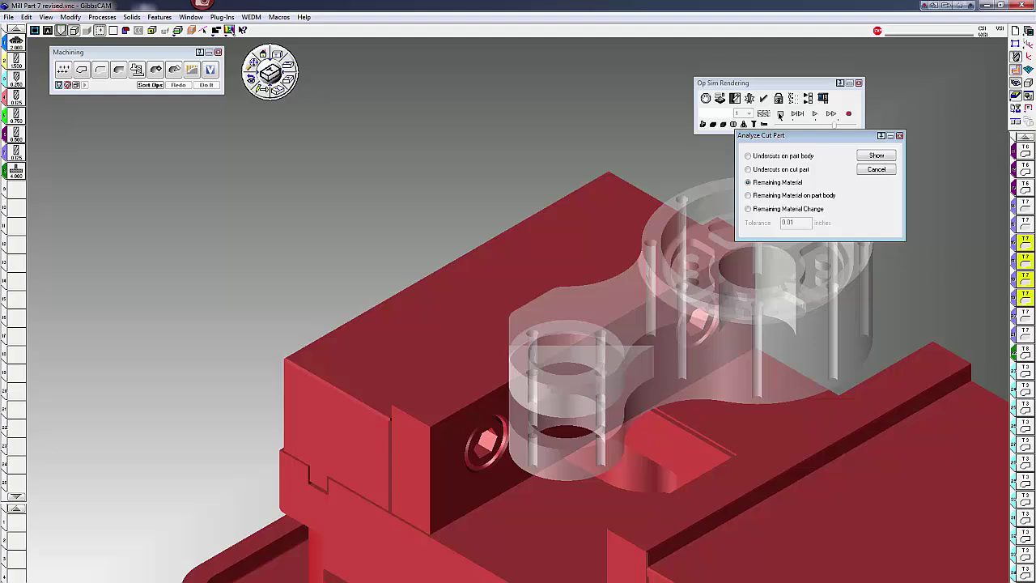
left_click(766, 116)
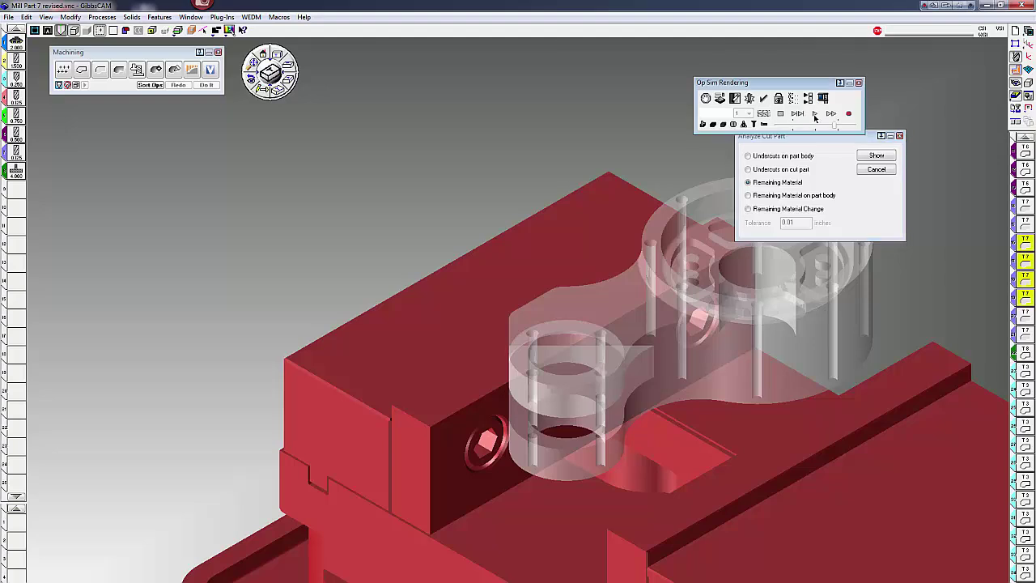
left_click(871, 155)
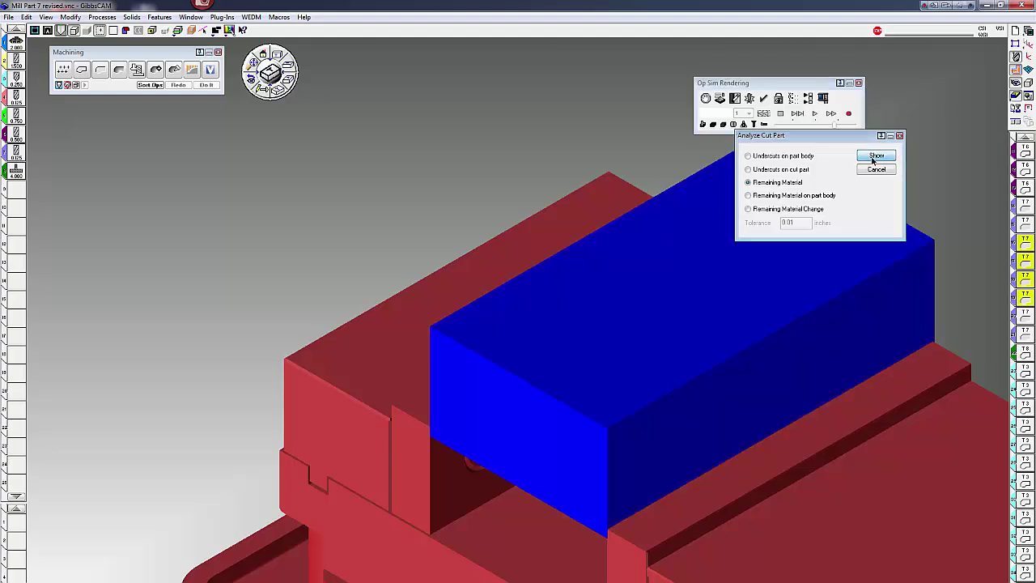
left_click(814, 115)
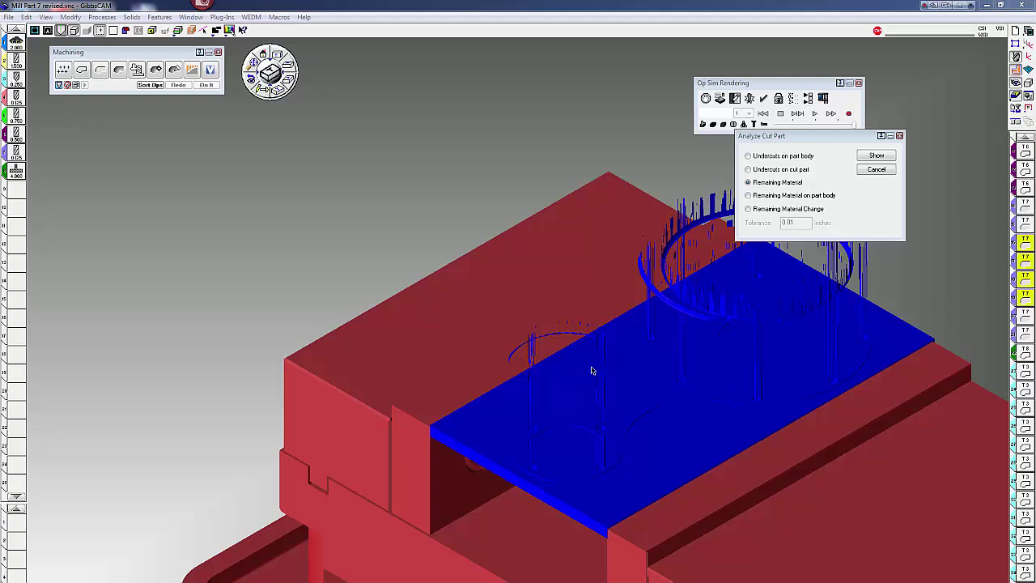
left_click(875, 170)
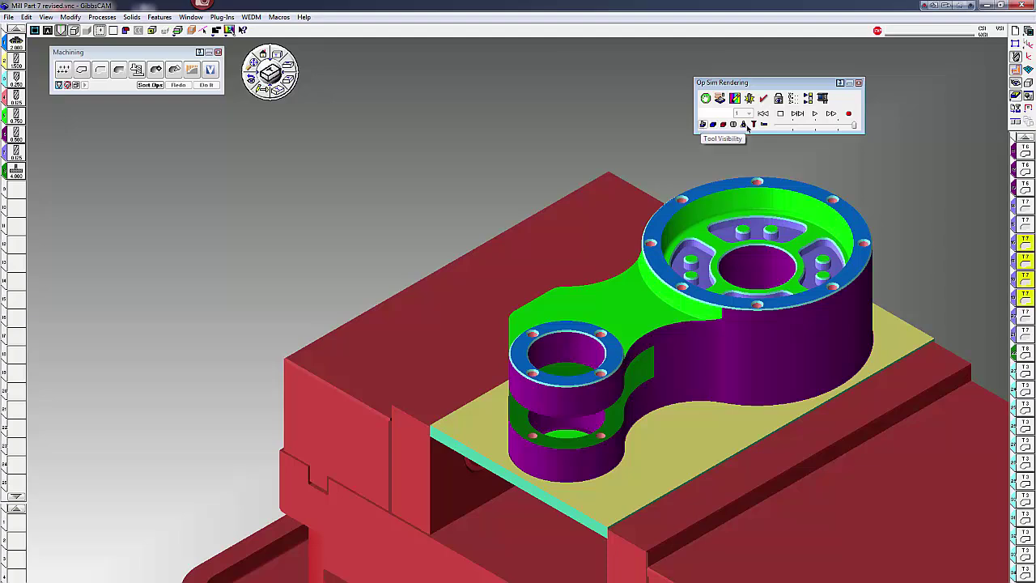
Make the tool solid and the stock transparent, rerun the cut, and stop it partway
left_click(814, 113)
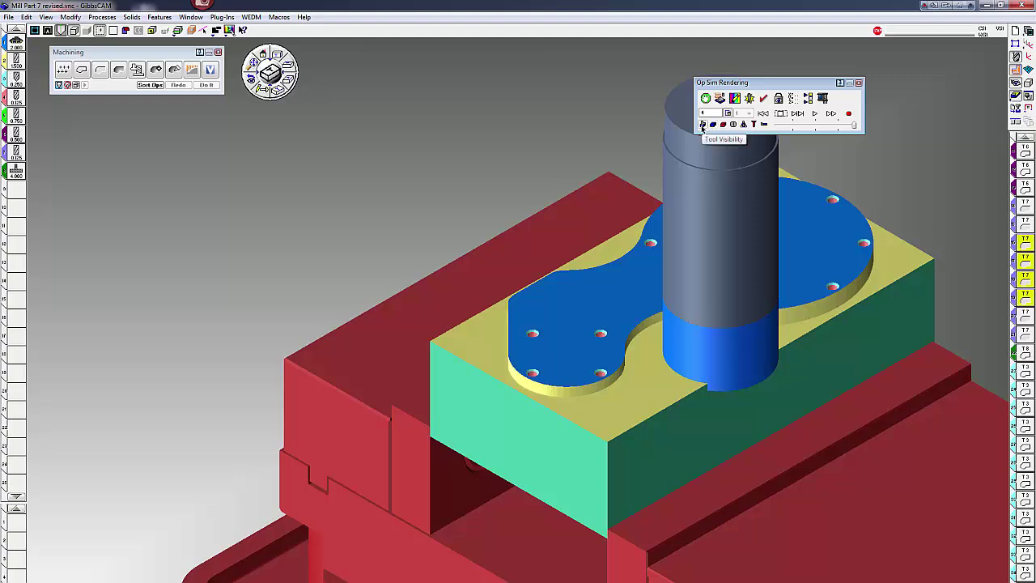
left_click(702, 125)
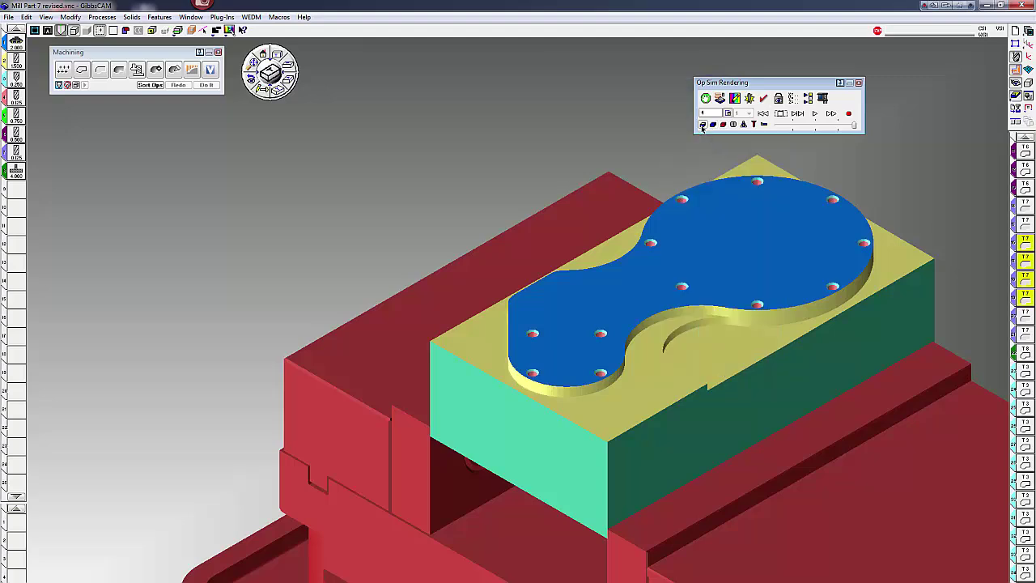
left_click(702, 124)
left_click(702, 124)
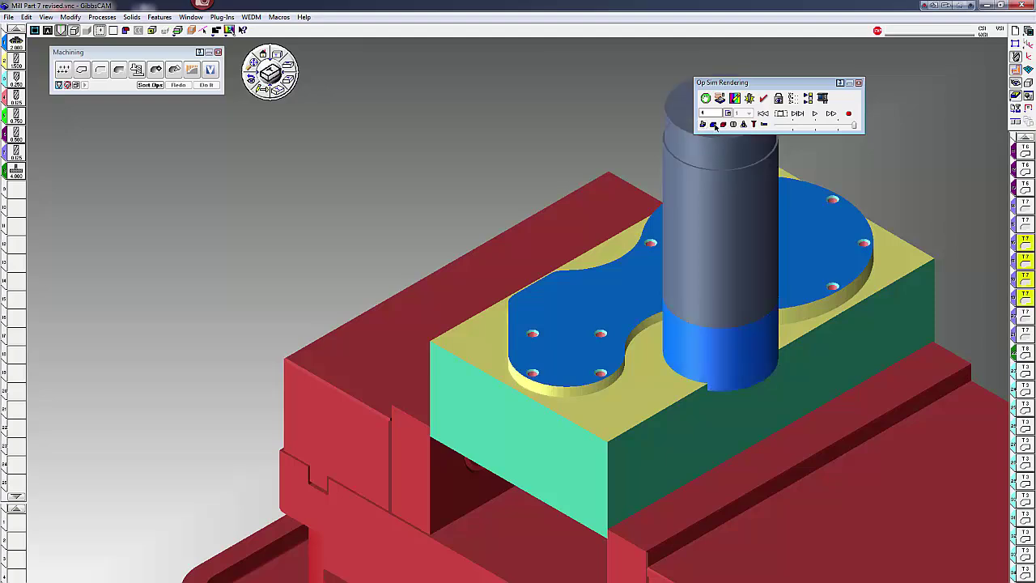
left_click(713, 125)
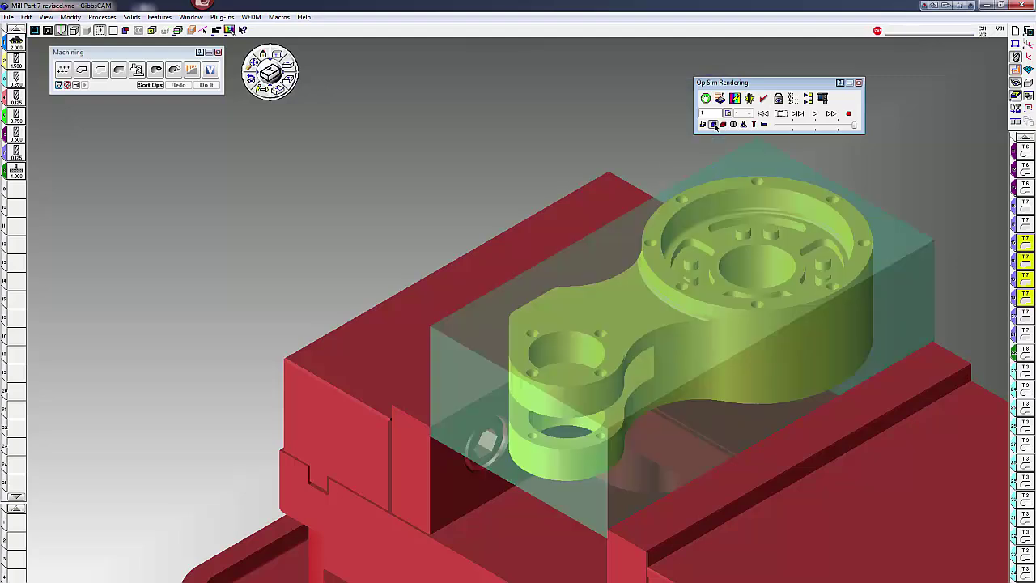
left_click(814, 113)
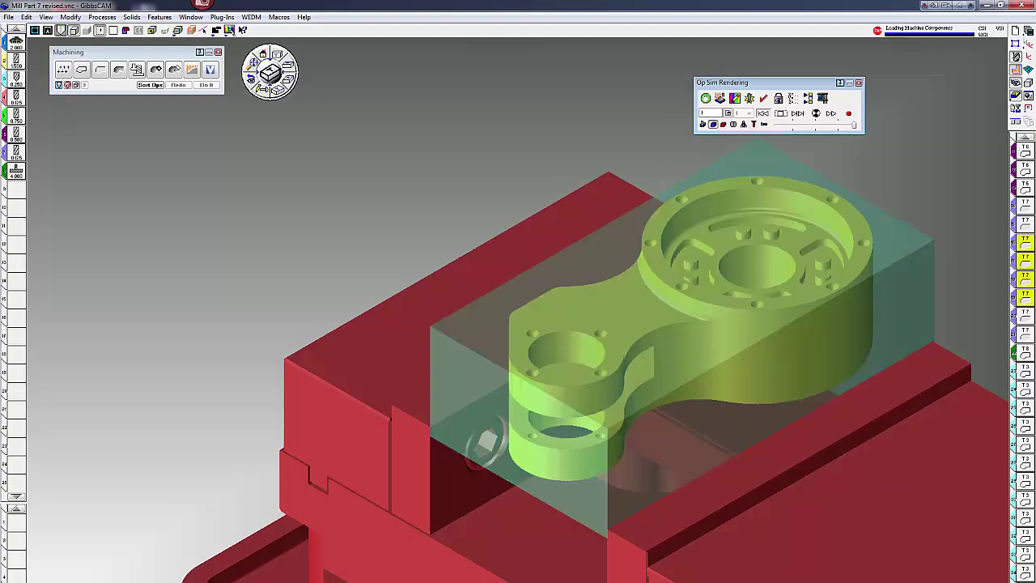
left_click(779, 115)
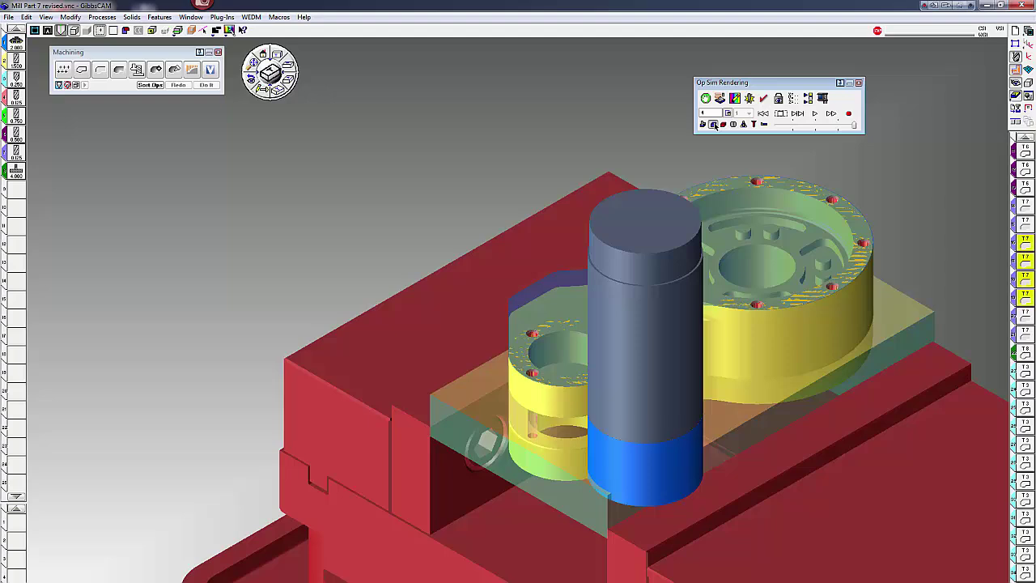
Make the stock opaque, leave the vise solid, and enable Overlay Geometry
left_click(714, 124)
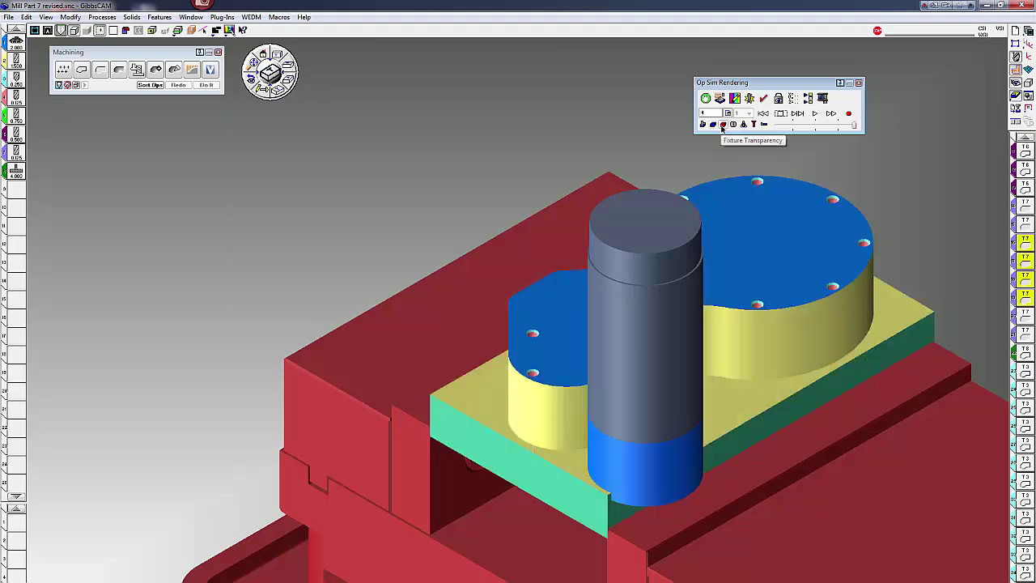
left_click(722, 125)
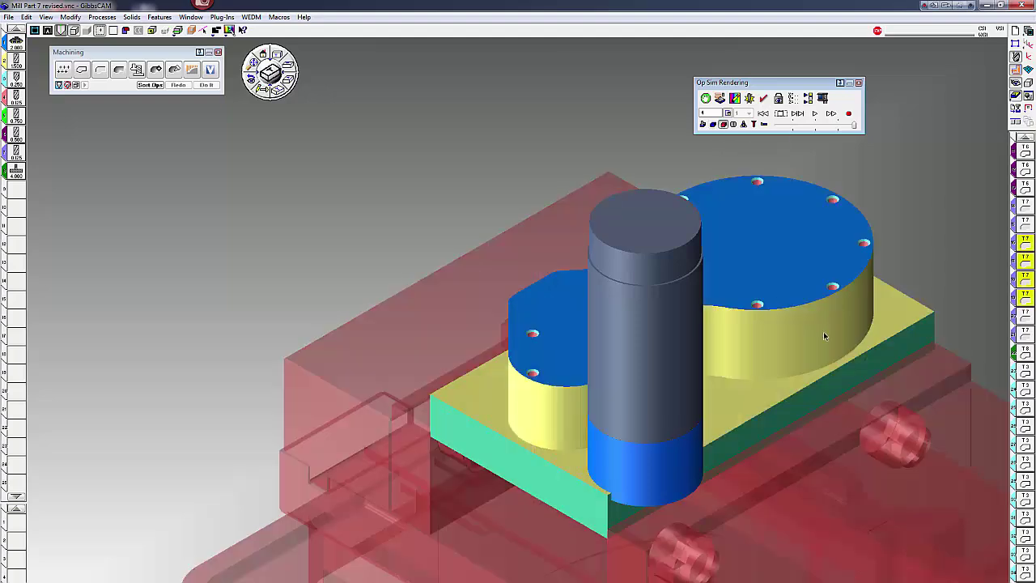
scroll(823, 336, "down", 5)
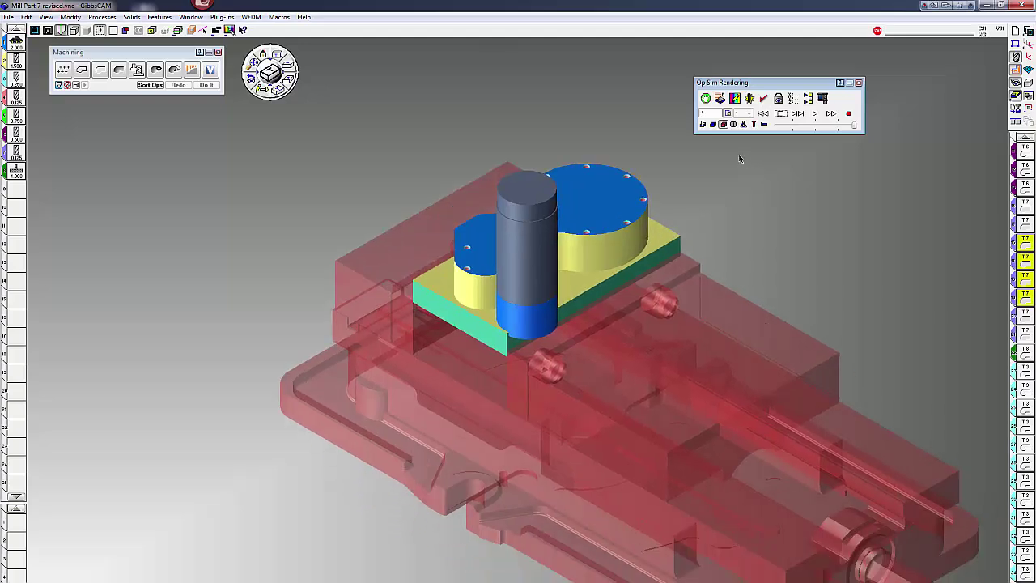
left_click(722, 124)
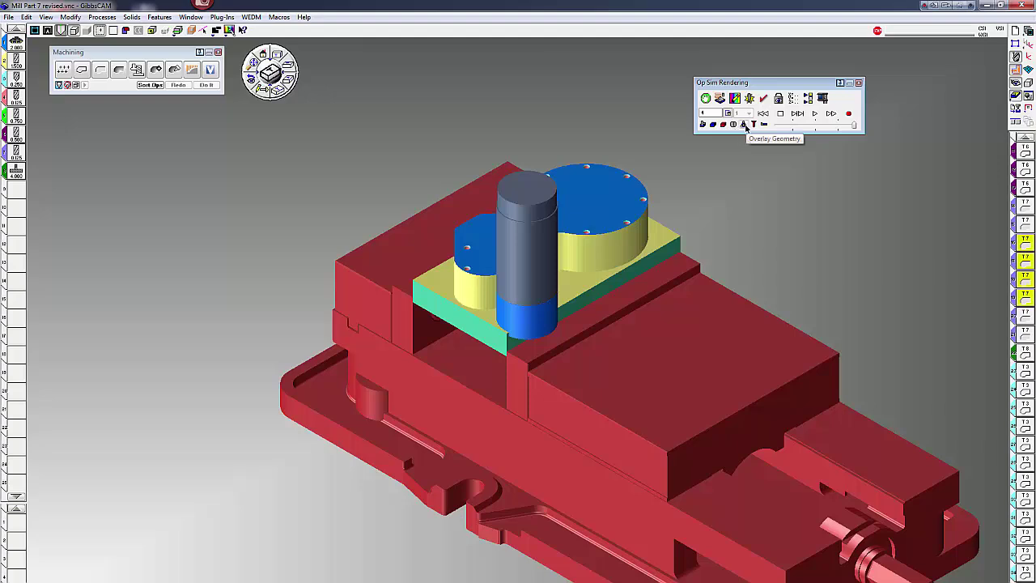
left_click(744, 123)
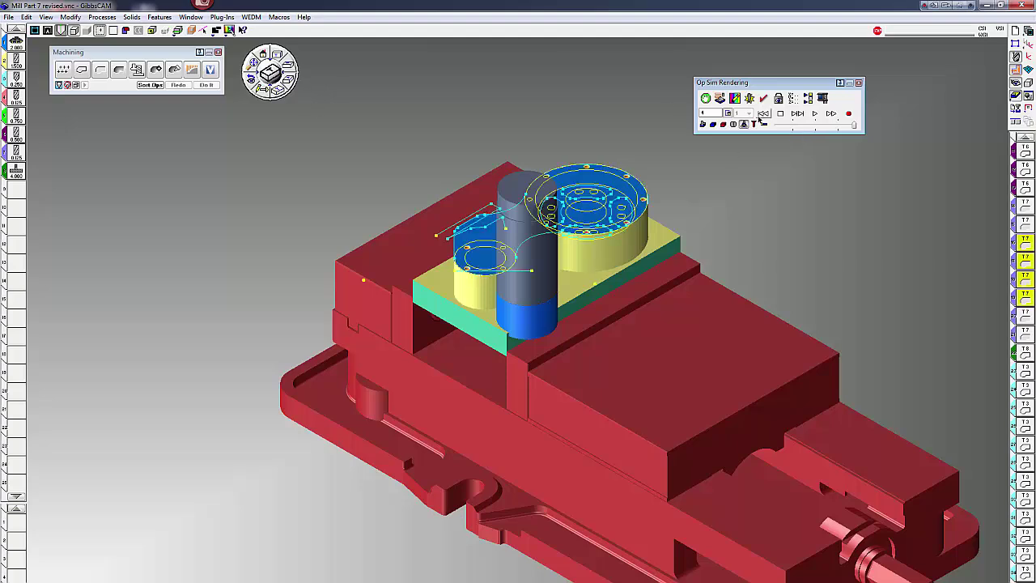
Run the simulation from the start, zooming in and viewing from Top then Isometric
left_click(814, 114)
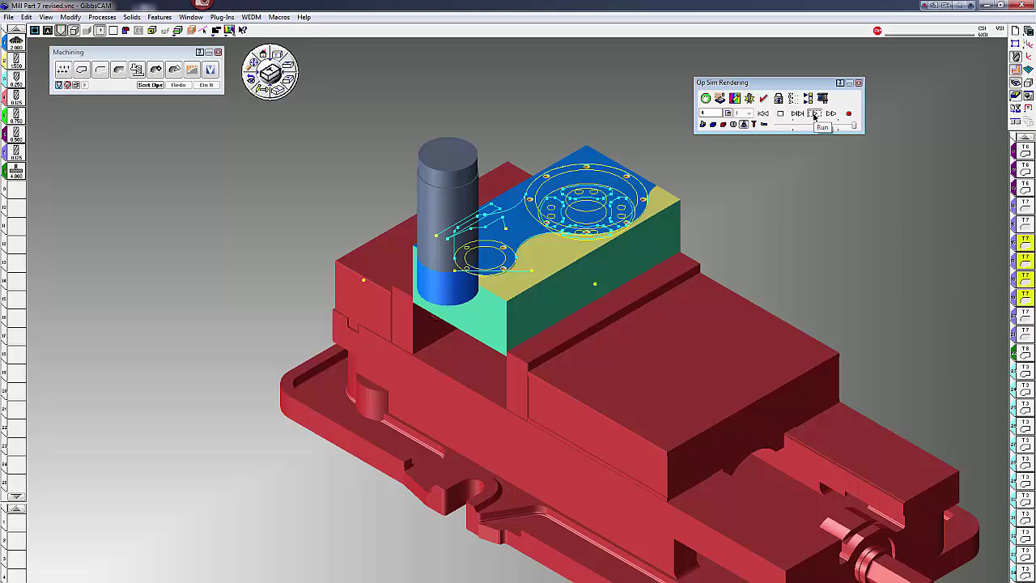
left_click_drag(736, 312, 373, 128)
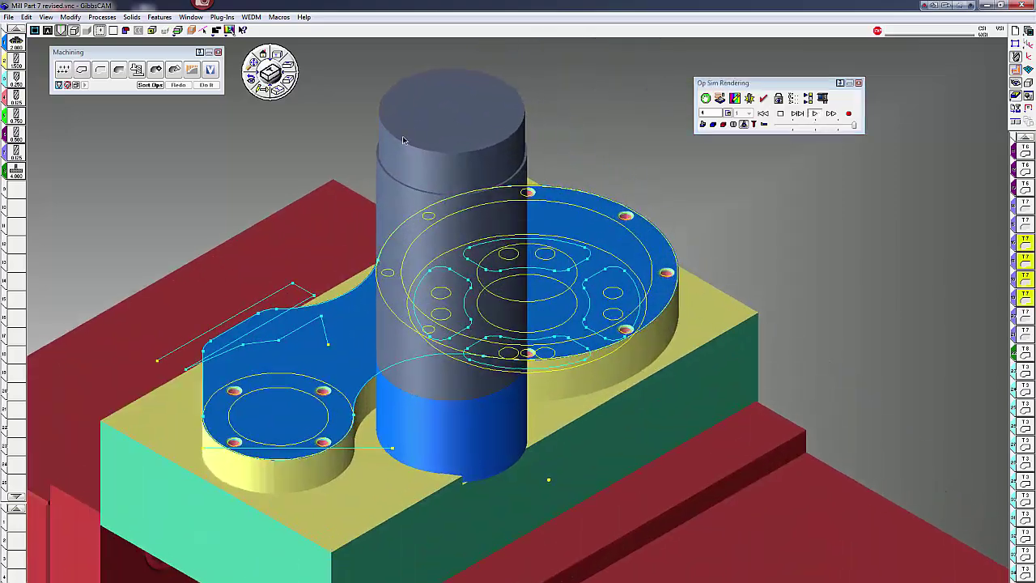
left_click(254, 66)
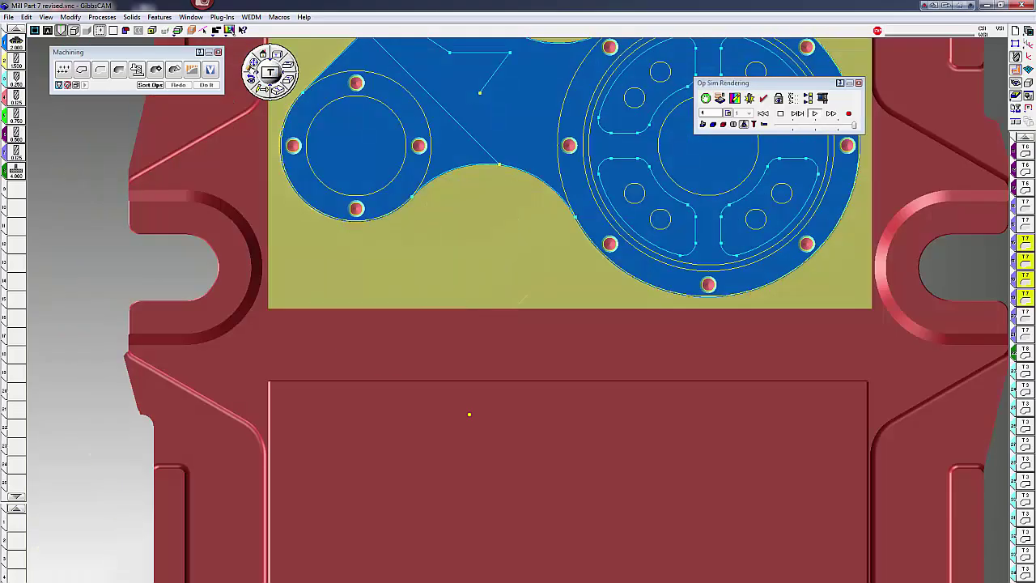
scroll(497, 232, "down", 5)
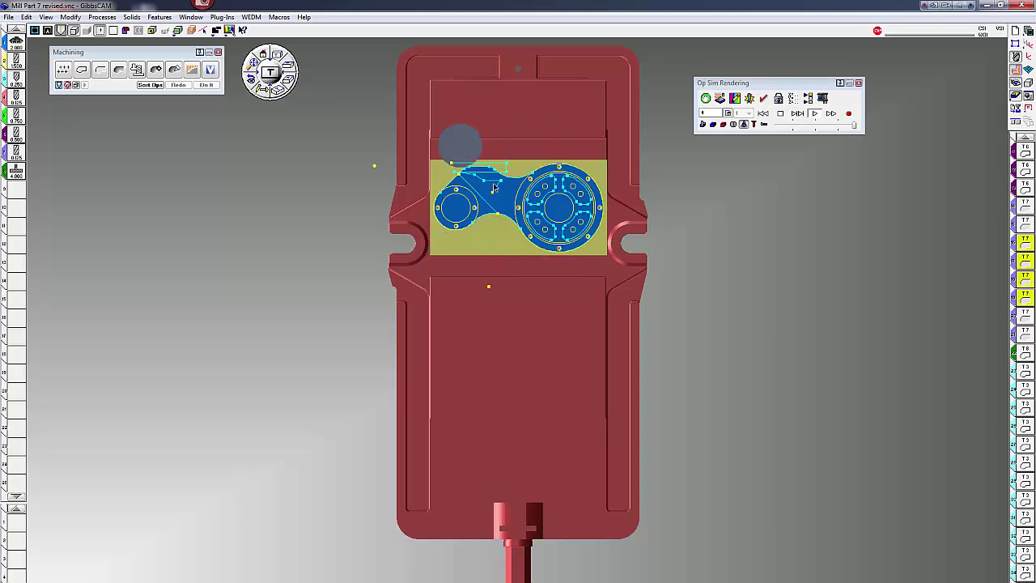
left_click(279, 91)
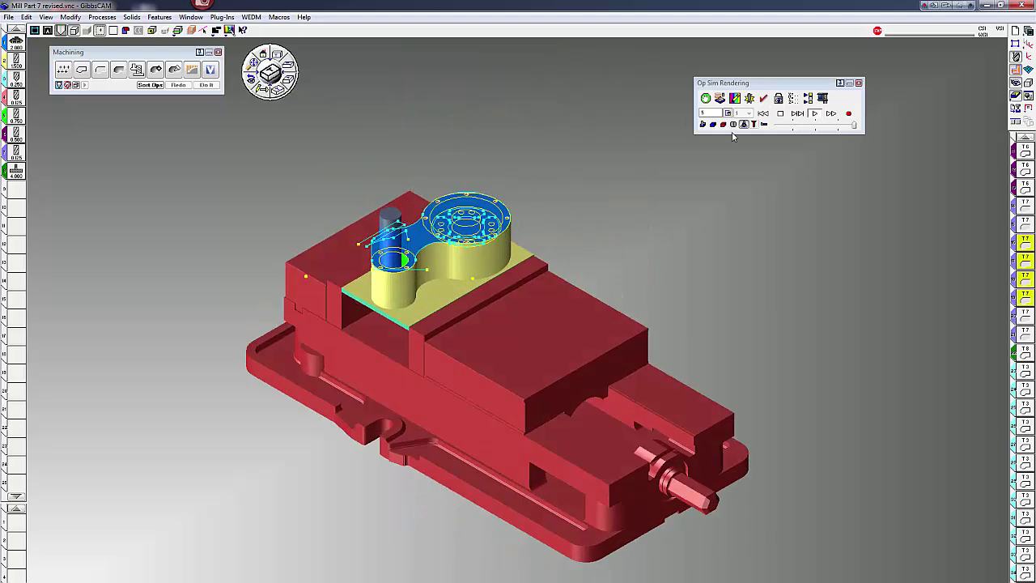
Stop, rewind to raw stock, and replay the cut while adjusting the playback speed
left_click(779, 117)
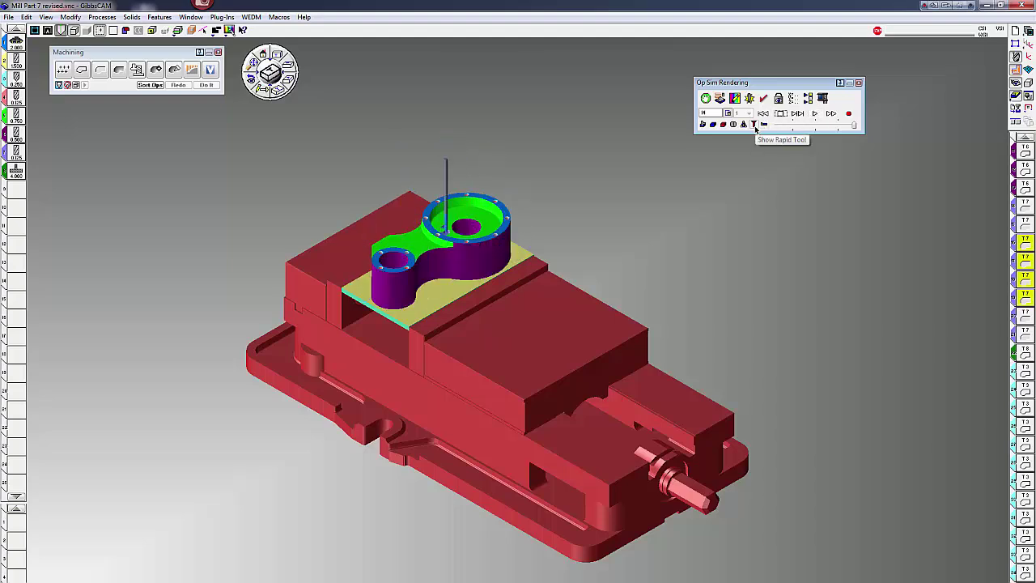
left_click(753, 124)
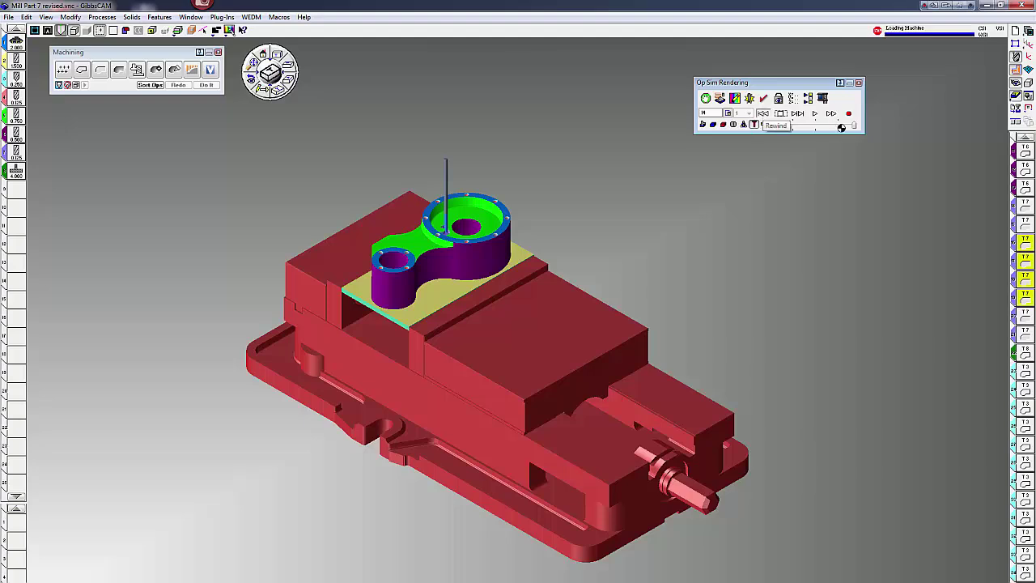
left_click_drag(852, 128, 810, 128)
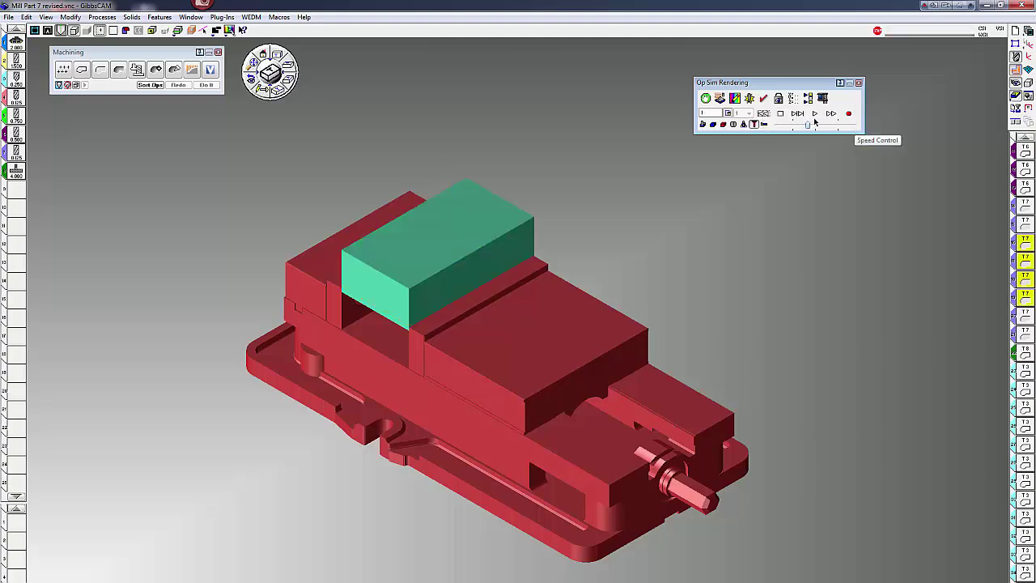
left_click(814, 118)
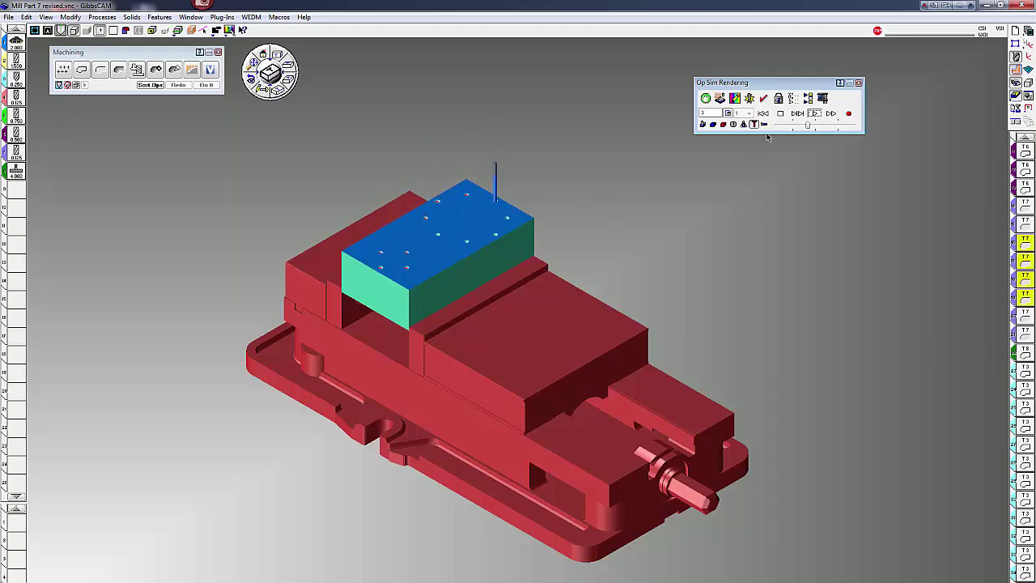
left_click_drag(807, 125, 790, 127)
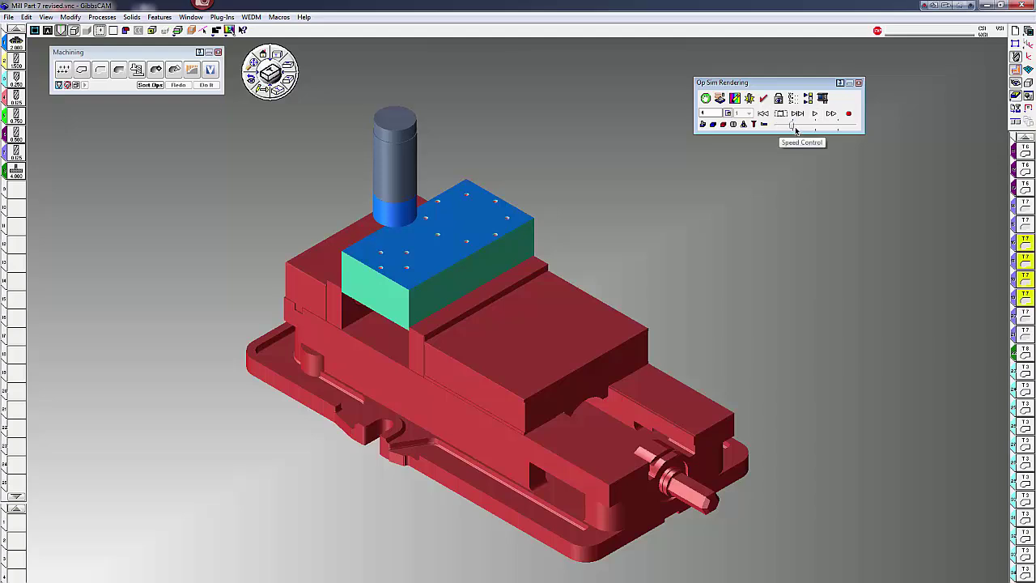
left_click_drag(792, 127, 813, 127)
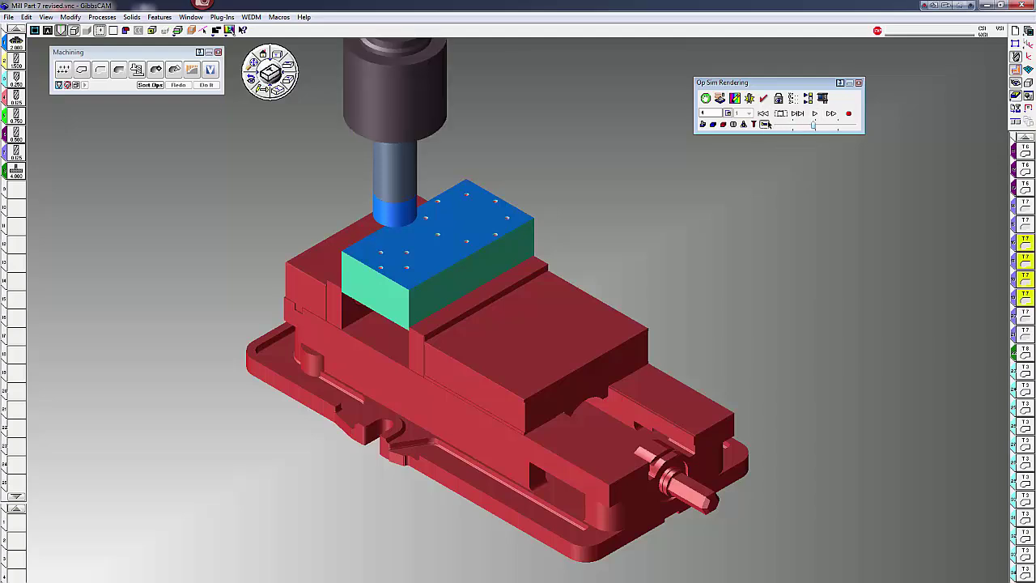
Resume the run at full speed, stop it partway, and zoom and pan onto the part
left_click(814, 114)
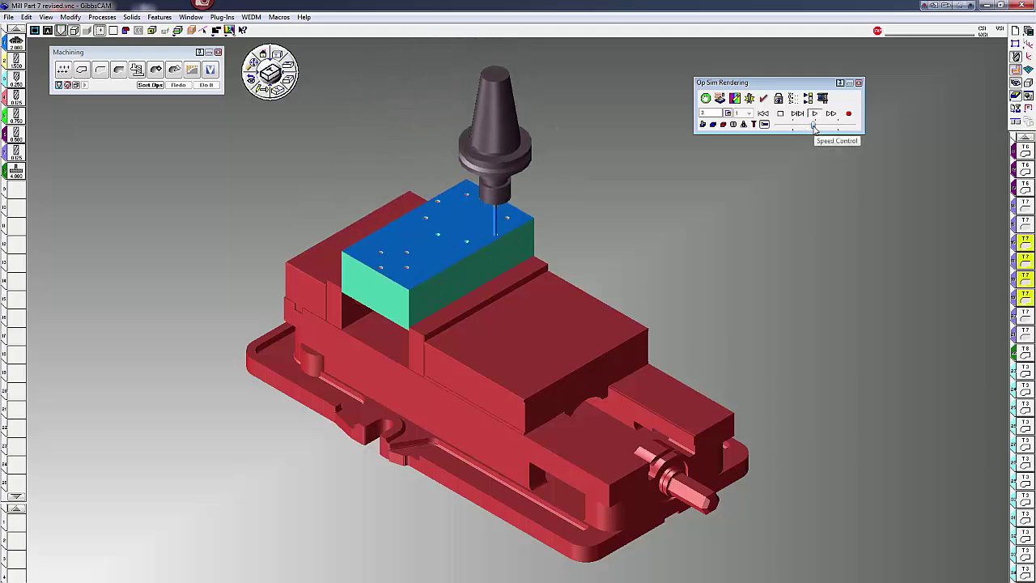
left_click_drag(813, 125, 833, 125)
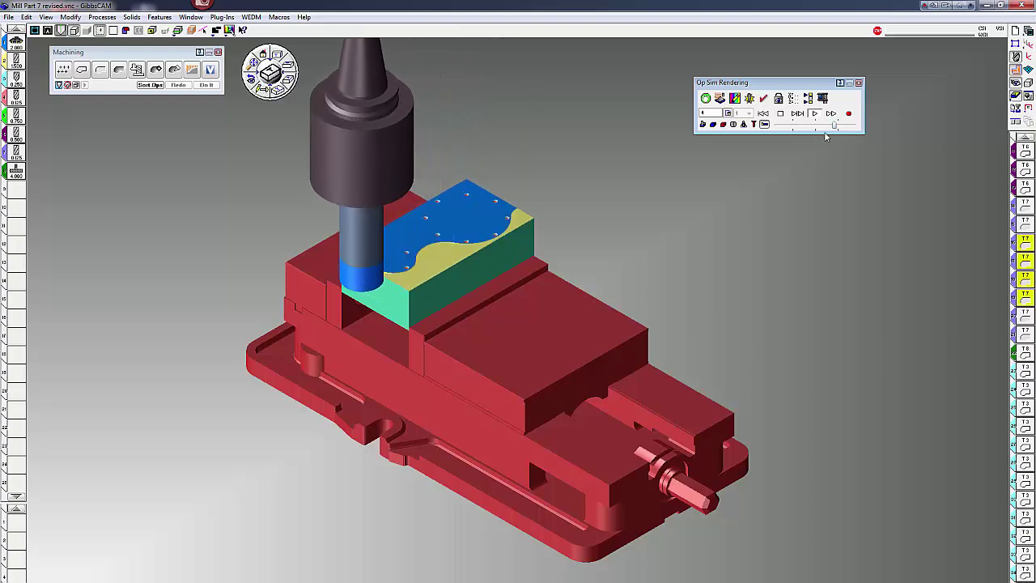
left_click_drag(834, 127, 853, 125)
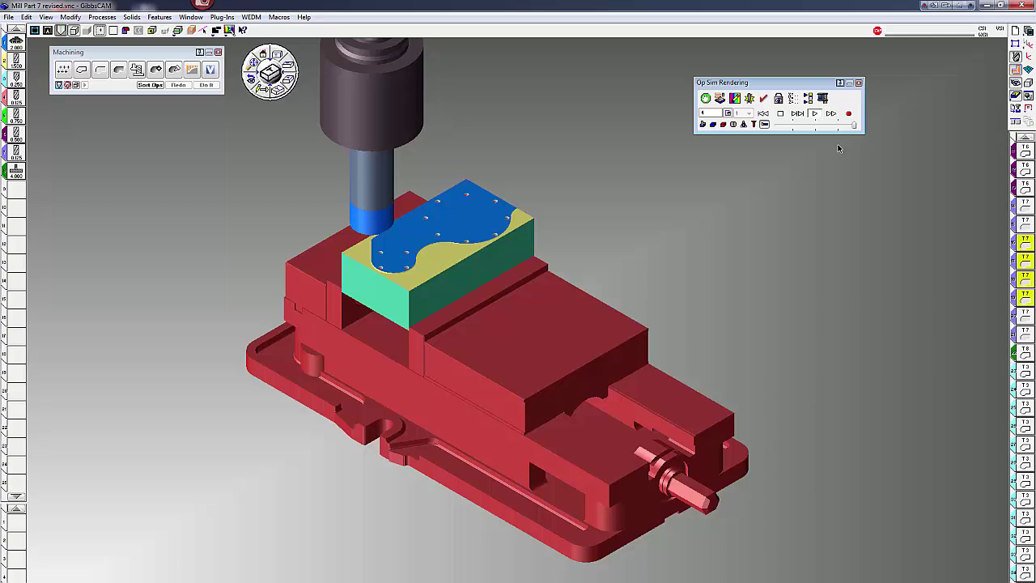
left_click(781, 115)
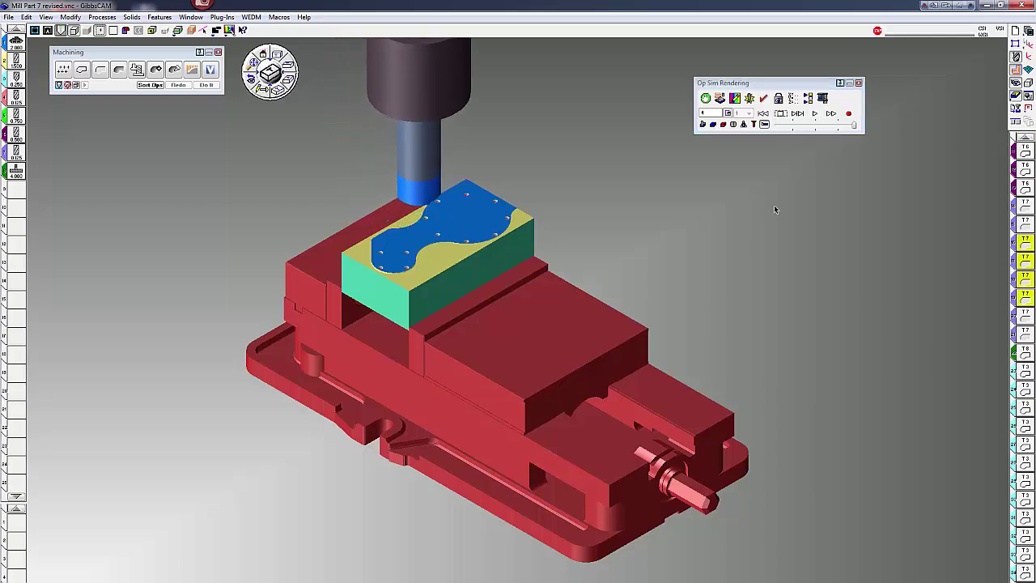
scroll(774, 204, "up", 3)
middle_click_drag(669, 252, 813, 377)
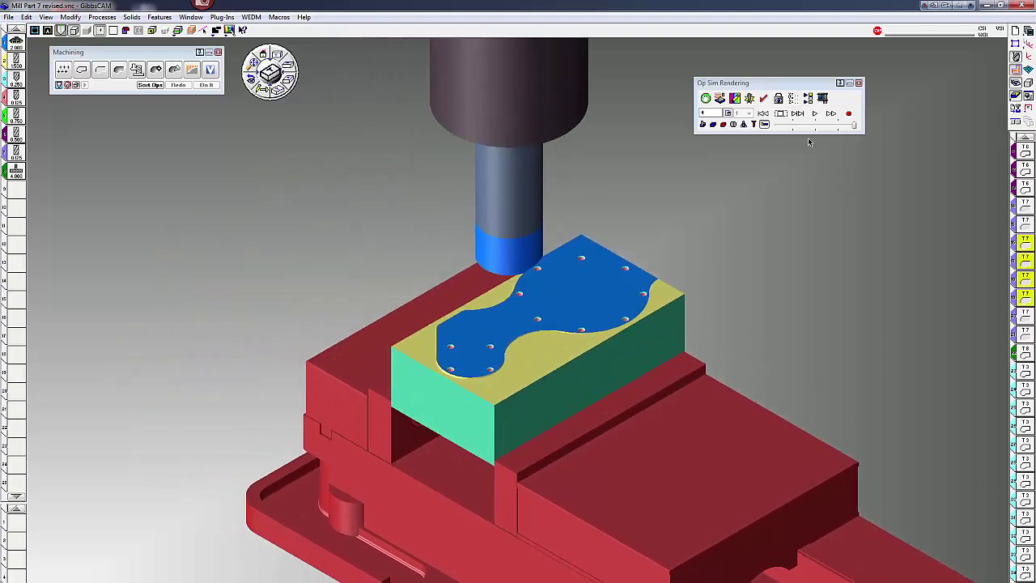
left_click(849, 114)
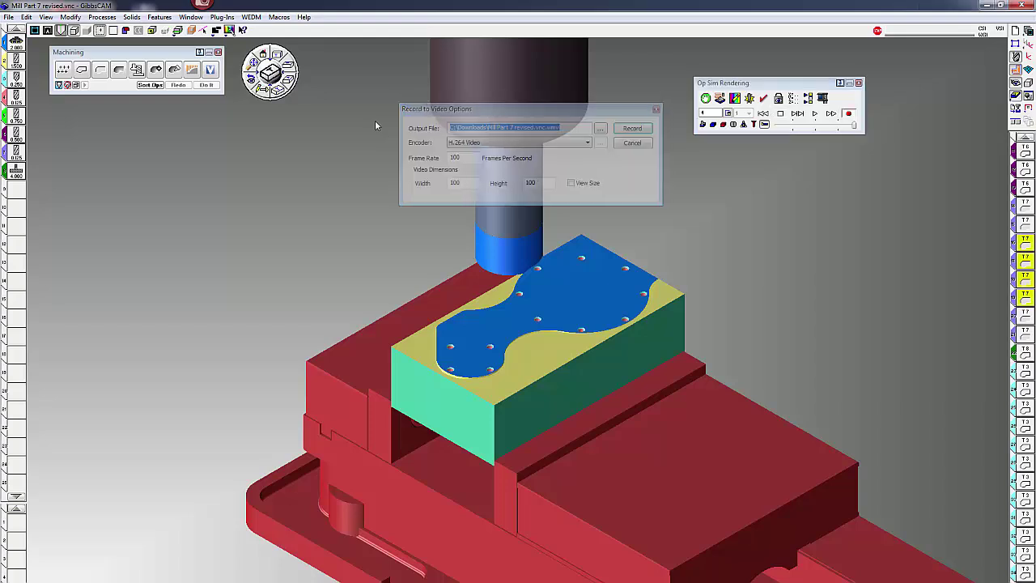
left_click_drag(490, 120, 219, 142)
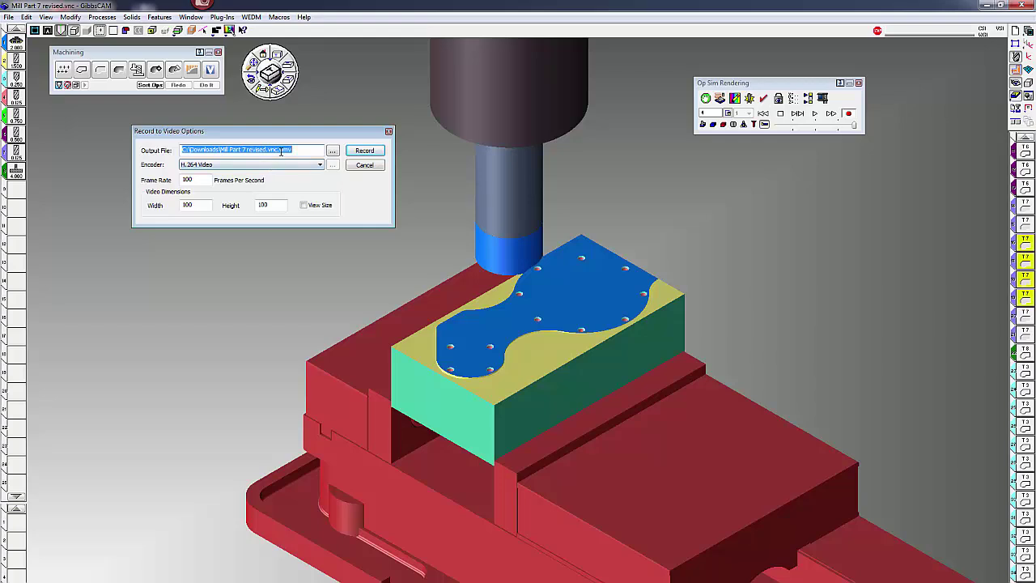
double_click(195, 179)
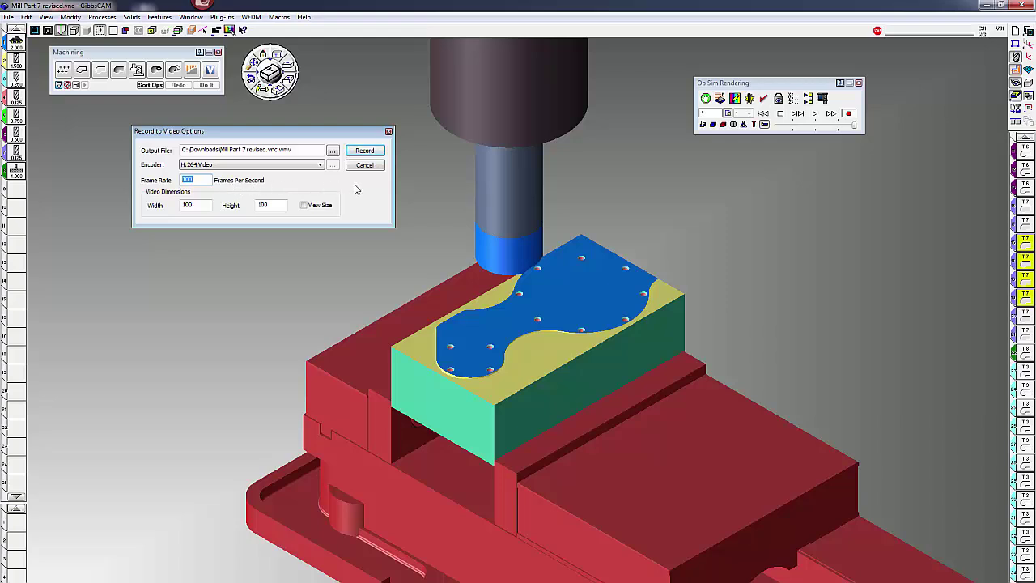
left_click(388, 133)
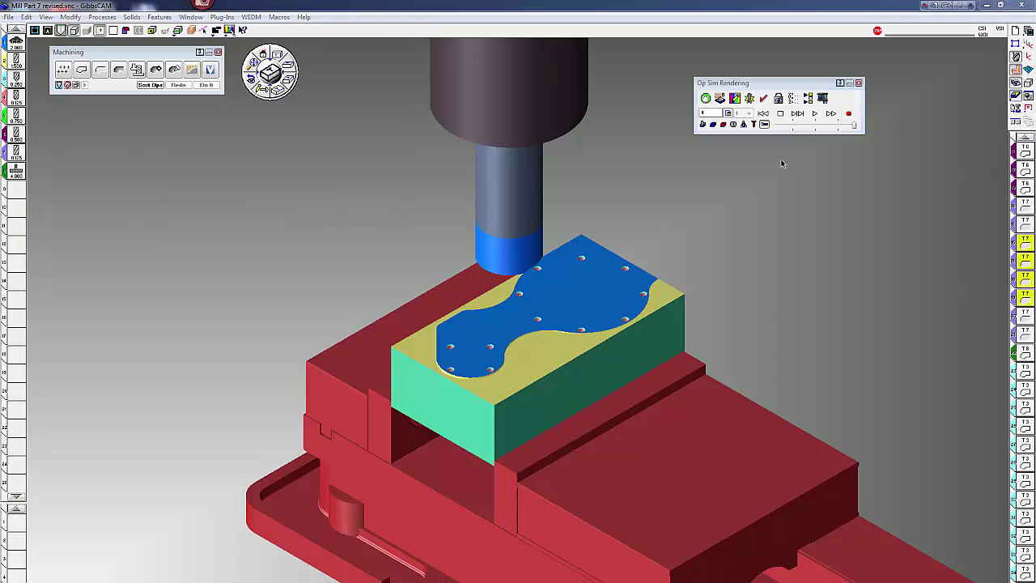
Rewind and run the full job, then create a faceted body from the simulated part
left_click(763, 114)
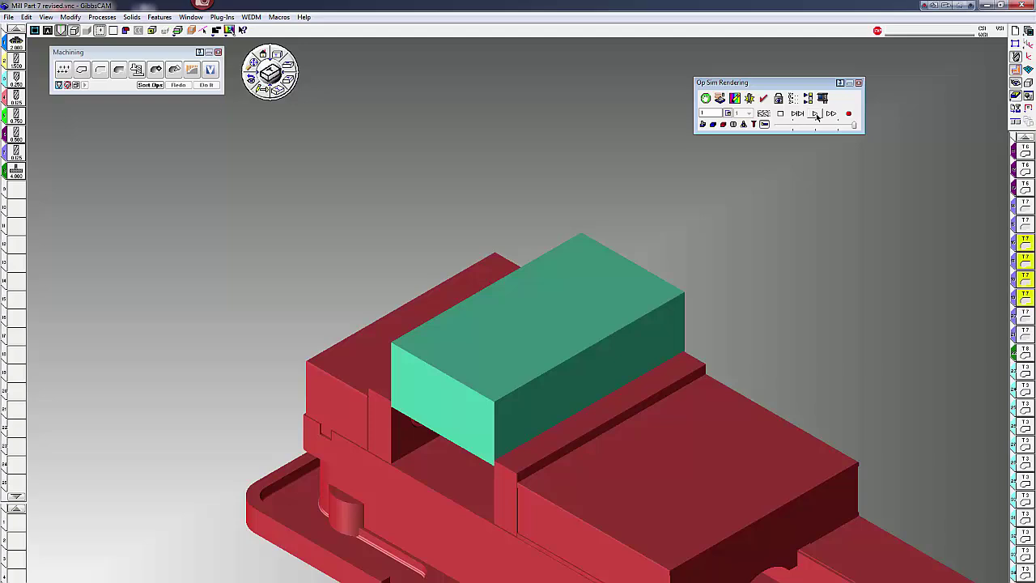
left_click(814, 114)
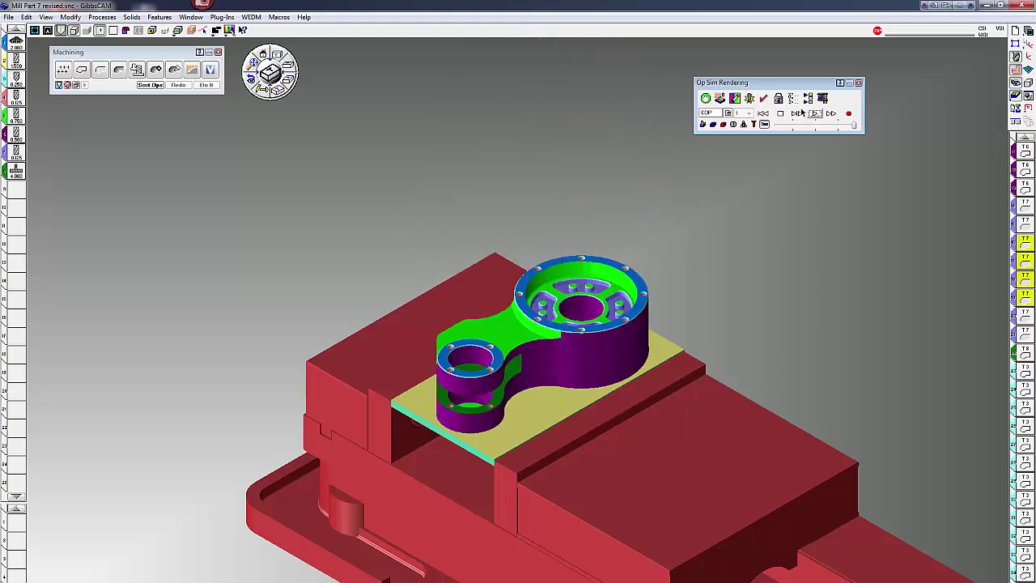
right_click(769, 86)
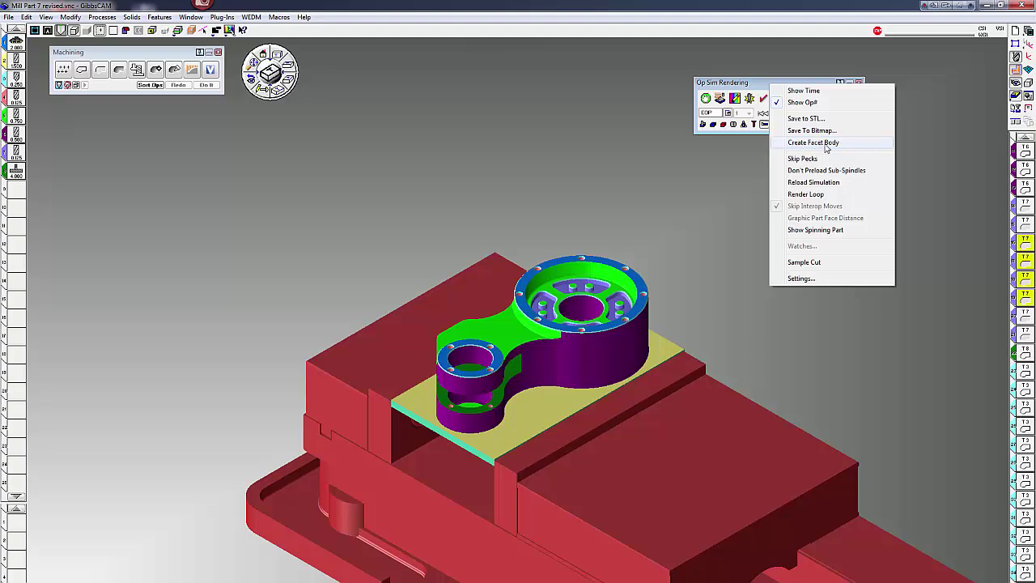
left_click(827, 145)
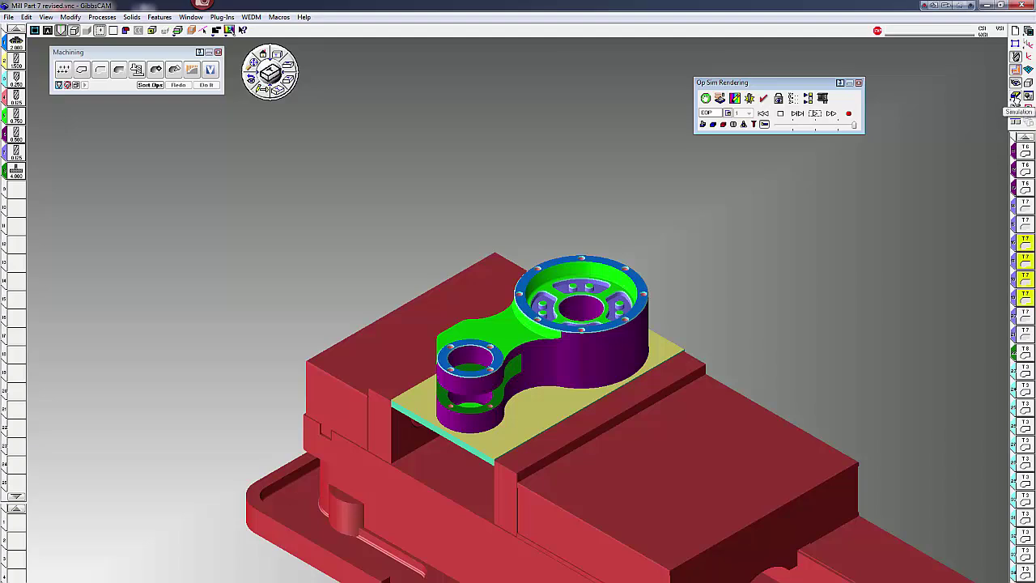
Exit Op Sim, open the Body Bag with Ctrl+B, and close the machining and tool palettes
left_click(1015, 108)
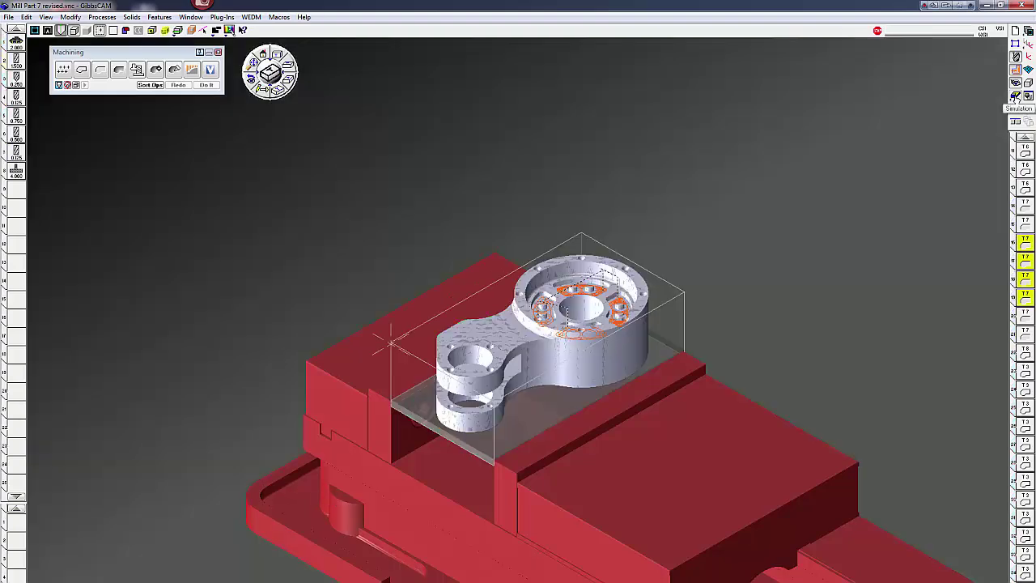
left_click(621, 365)
key("ctrl+b")
left_click_drag(551, 260, 852, 215)
scroll(412, 237, "up", 5)
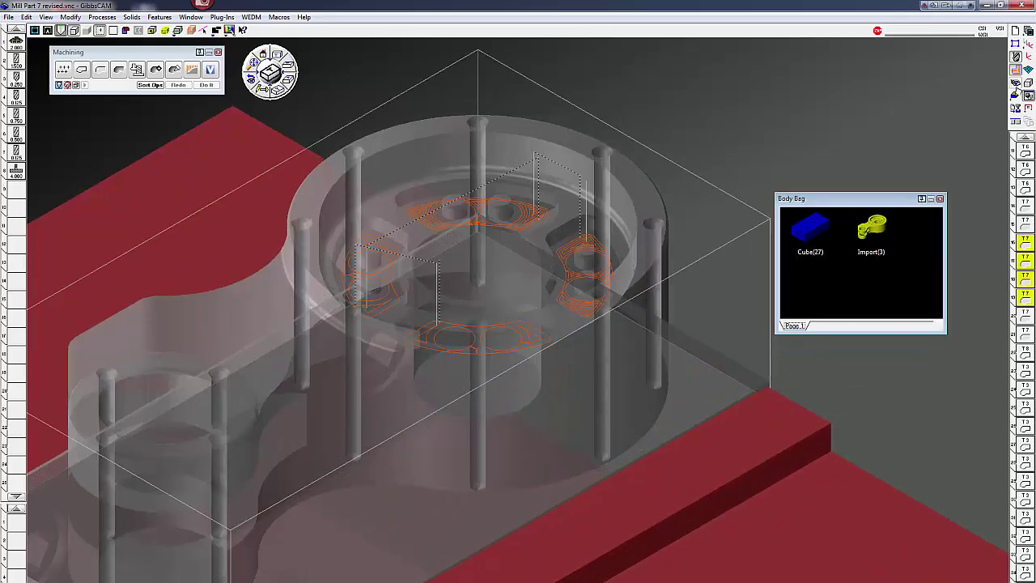
left_click(1014, 57)
left_click(1015, 57)
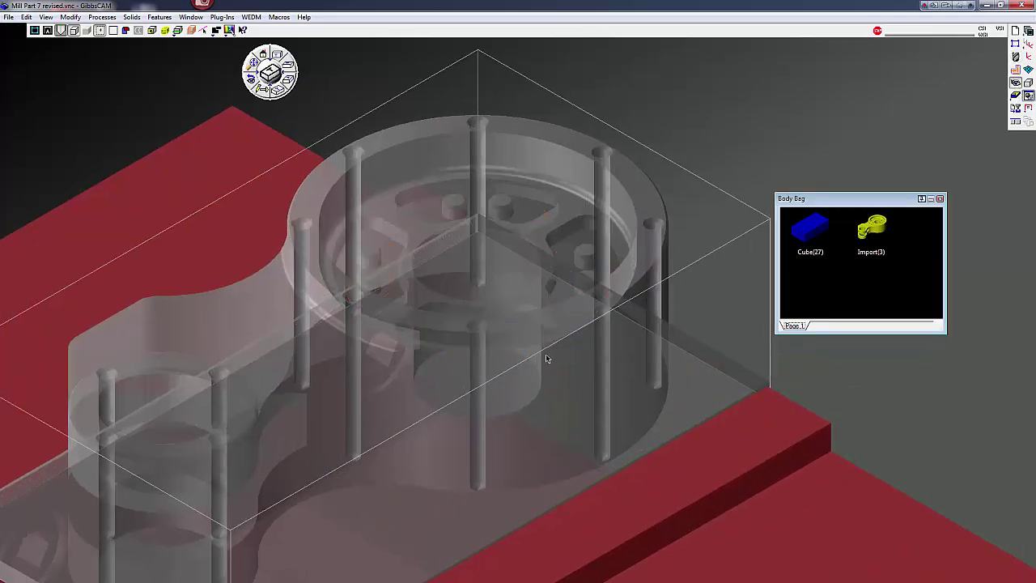
left_click(535, 374)
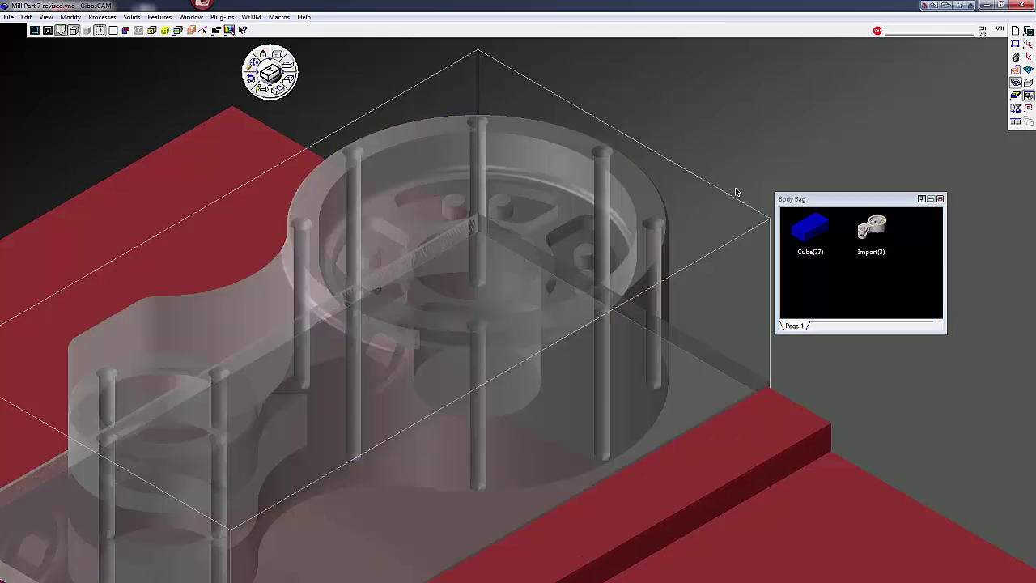
scroll(686, 224, "down", 3)
middle_click_drag(686, 225, 633, 216)
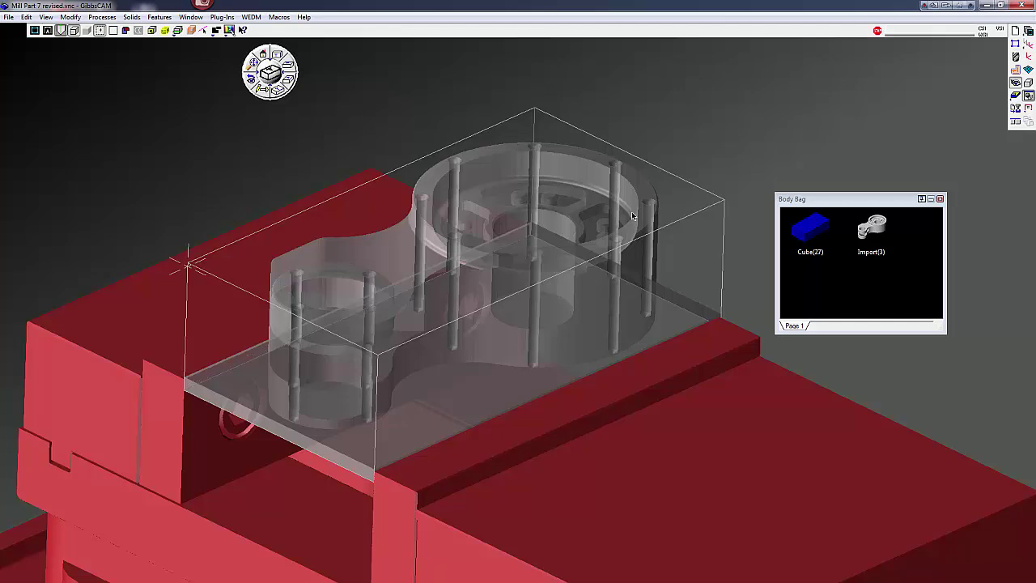
Set the faceted body's type to Stock (Display Only) and orbit to inspect it
right_click(629, 193)
mouse_move(652, 222)
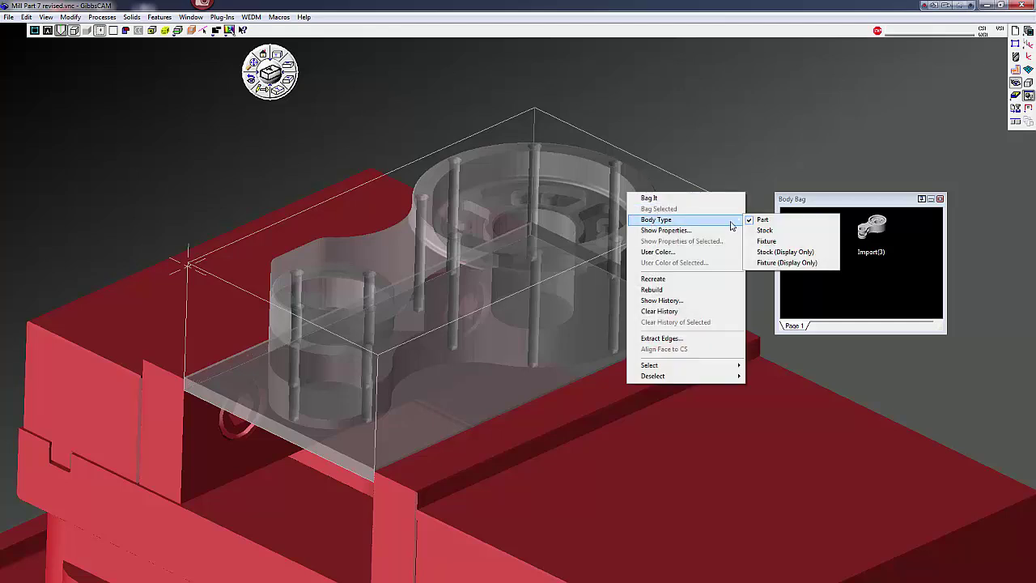
left_click(781, 252)
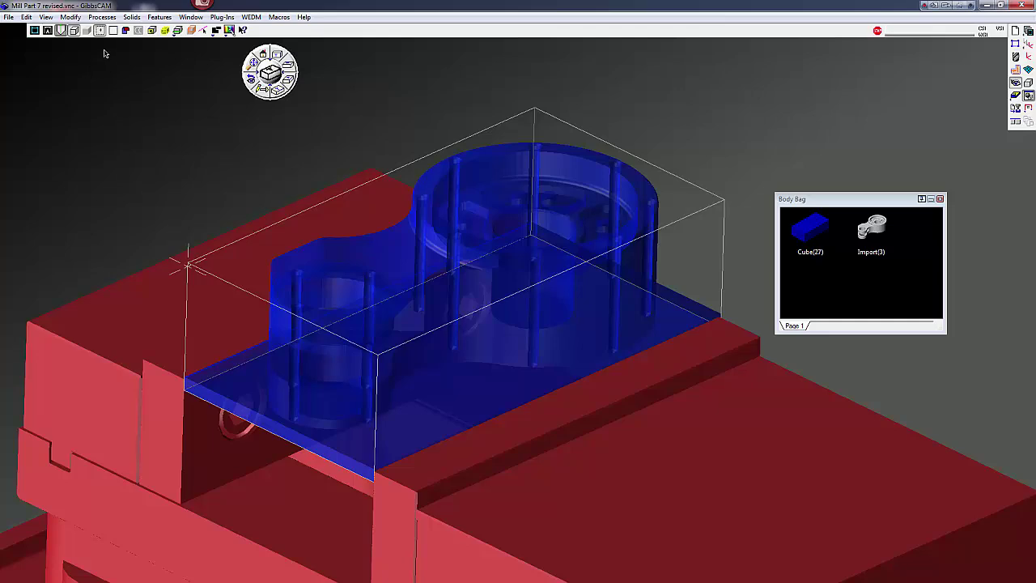
middle_click_drag(606, 86, 344, 429)
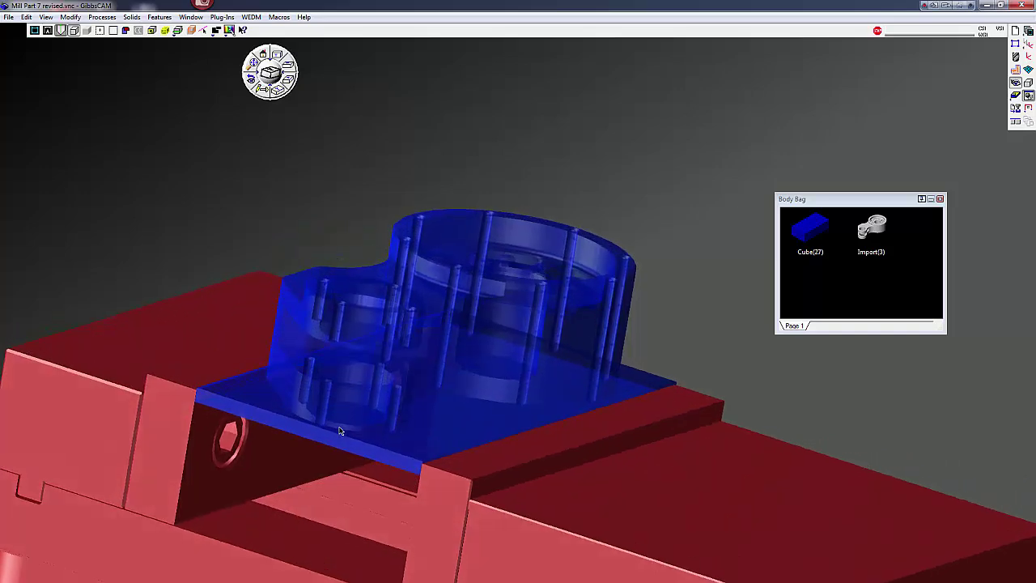
middle_click_drag(356, 469, 320, 97)
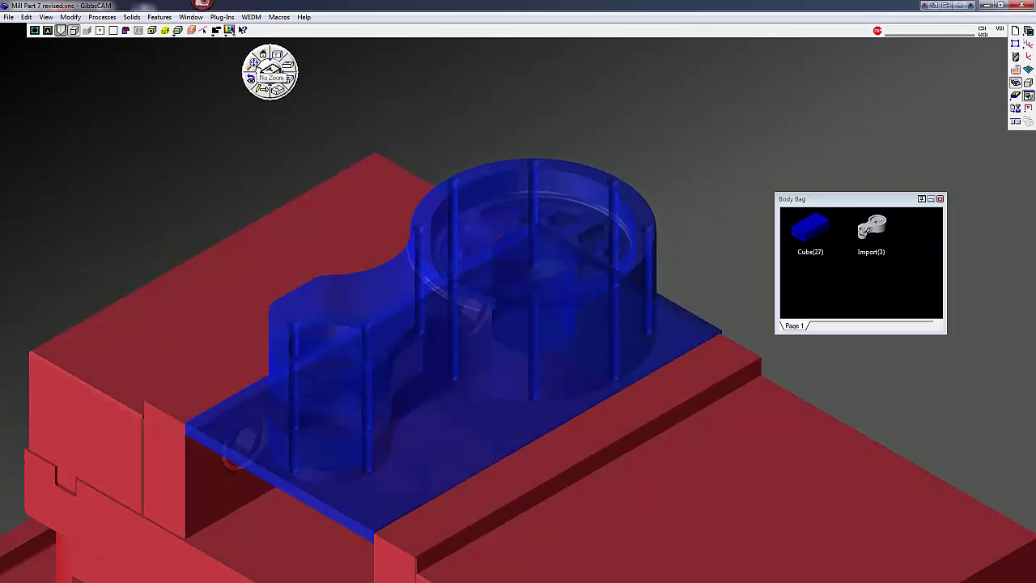